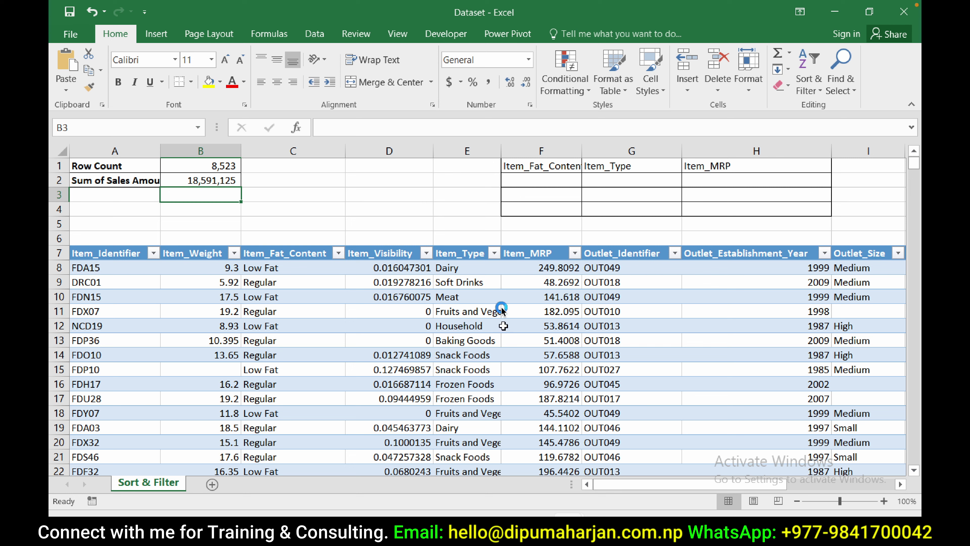
- In the Item_Type filter list, untick all item types and leave only Breakfast ticked
left_click(495, 253)
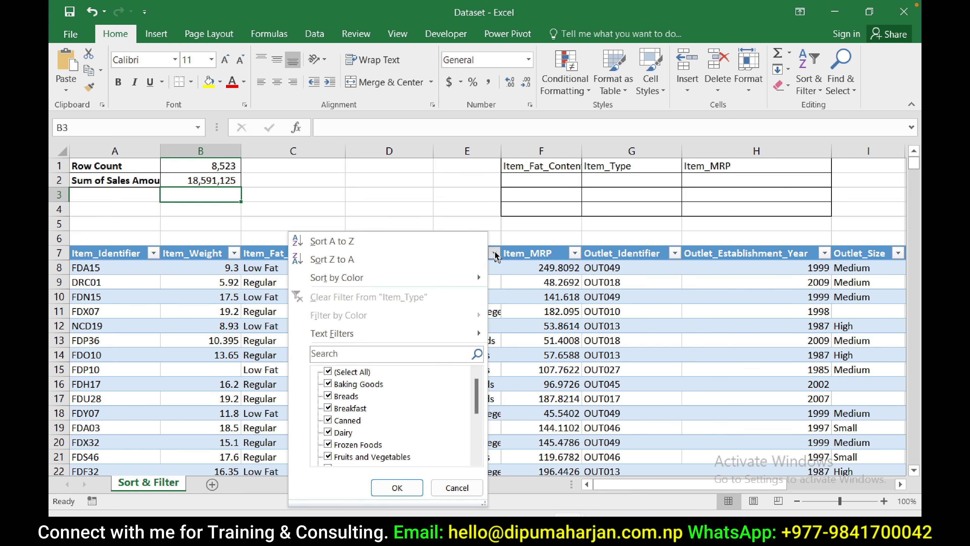
left_click(511, 279)
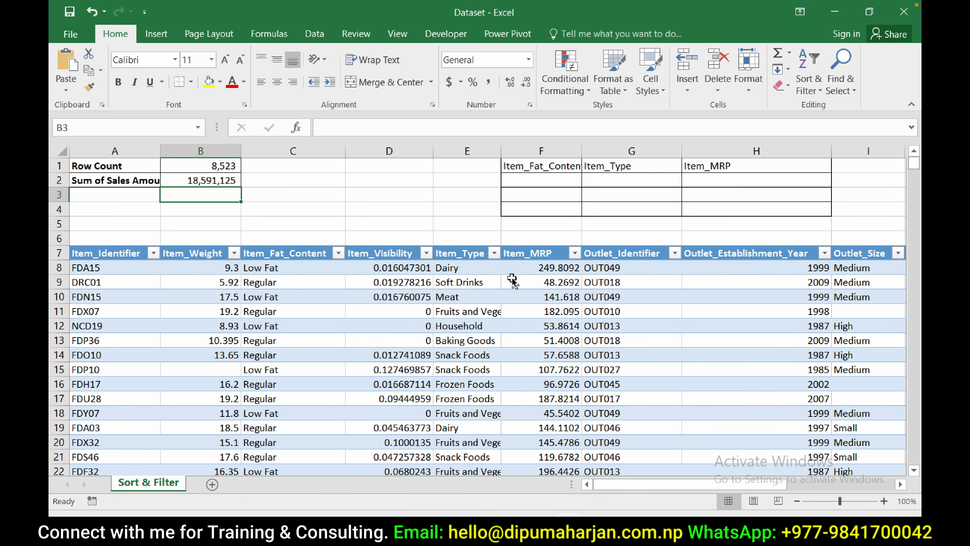
left_click(512, 278)
left_click(807, 84)
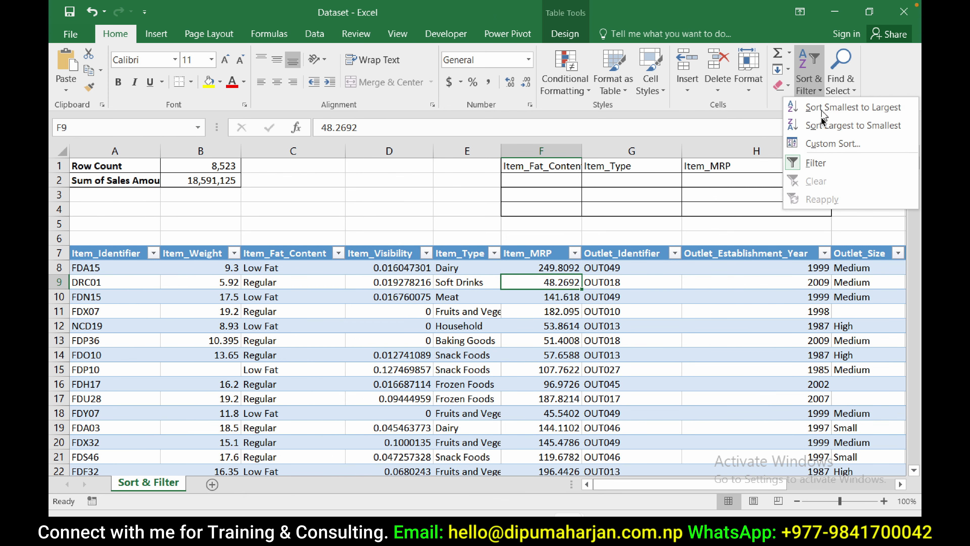
left_click(480, 285)
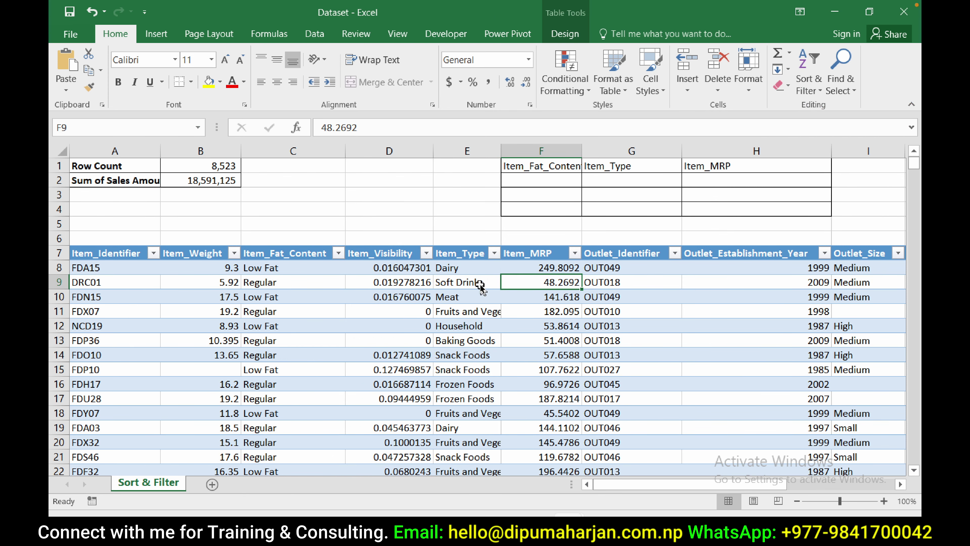
left_click(494, 253)
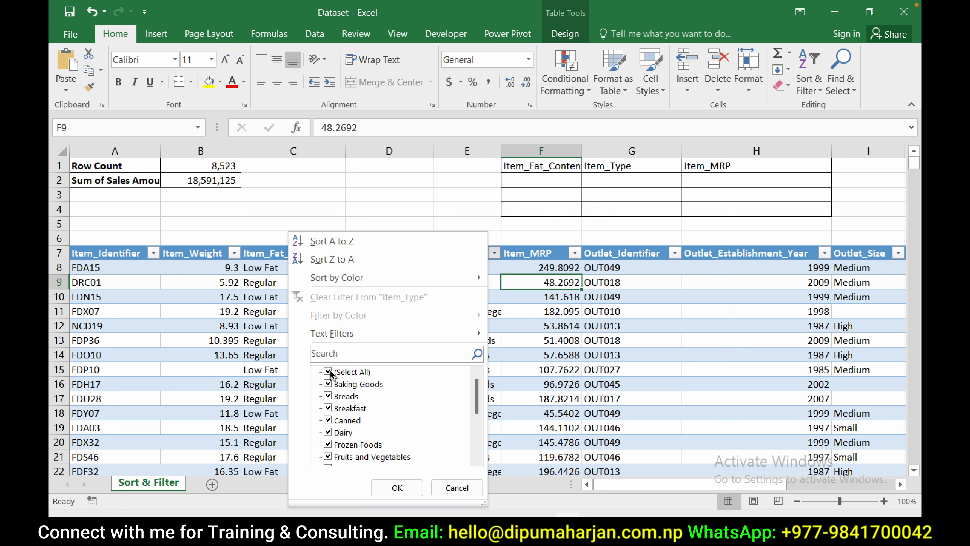
left_click(329, 371)
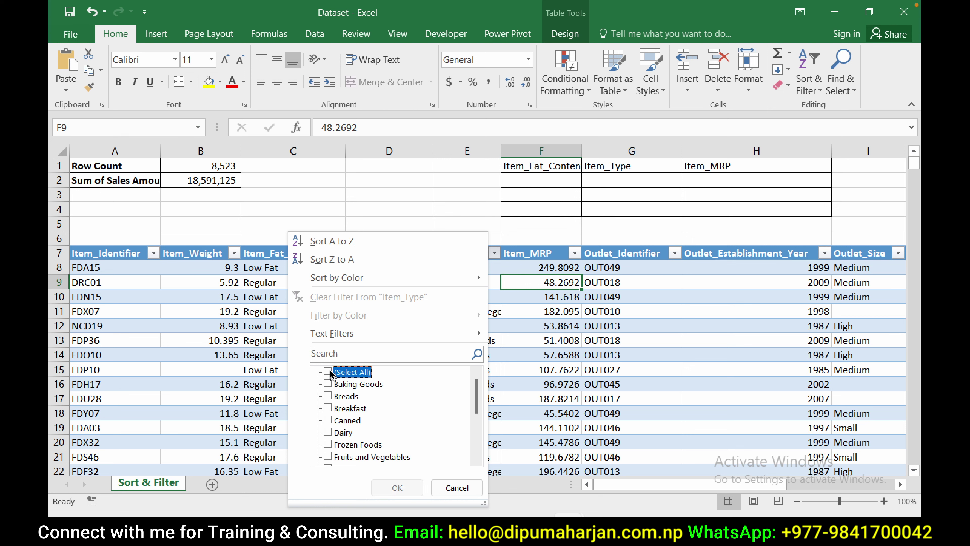
left_click(328, 408)
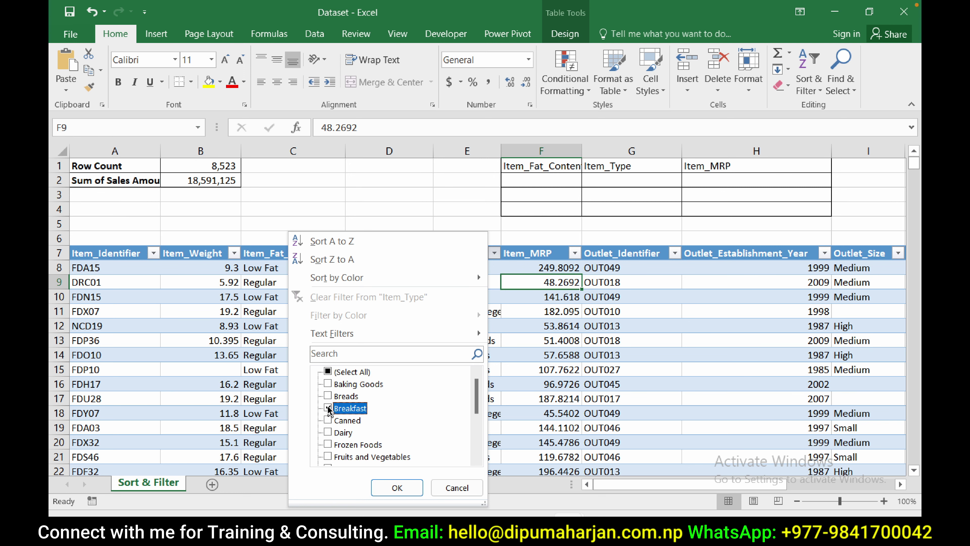
- Apply the Breakfast filter (110 rows) and inspect the SUBTOTAL formulas in B1 and B2
left_click(404, 488)
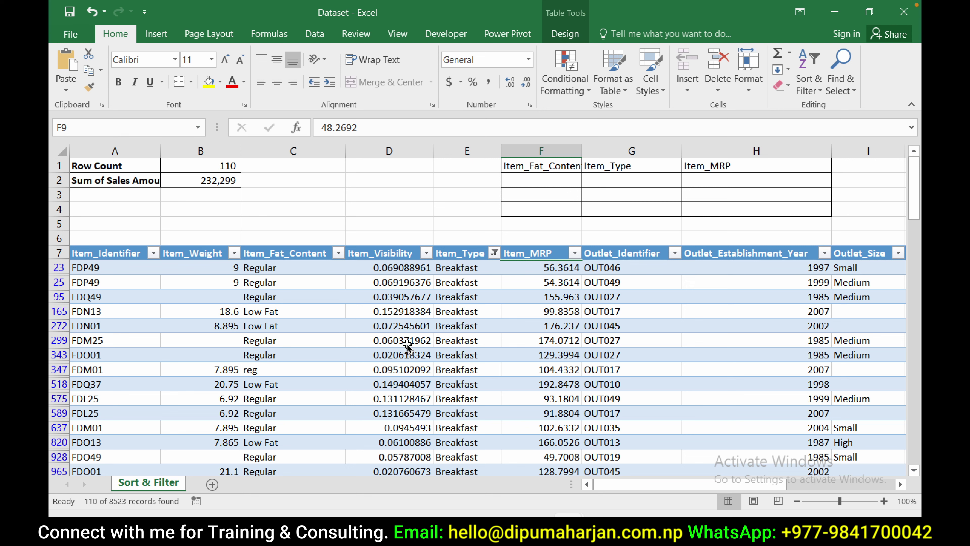
left_click(224, 166)
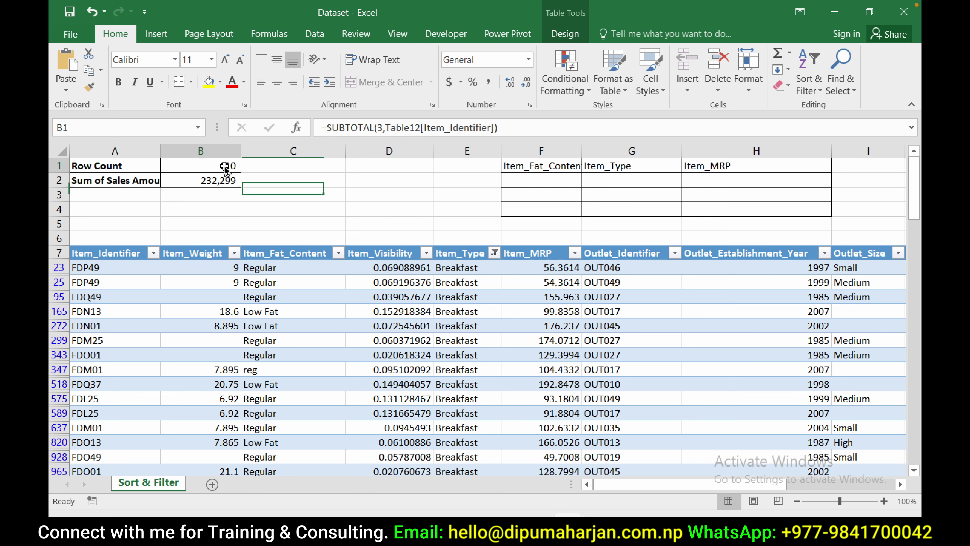
left_click(211, 182)
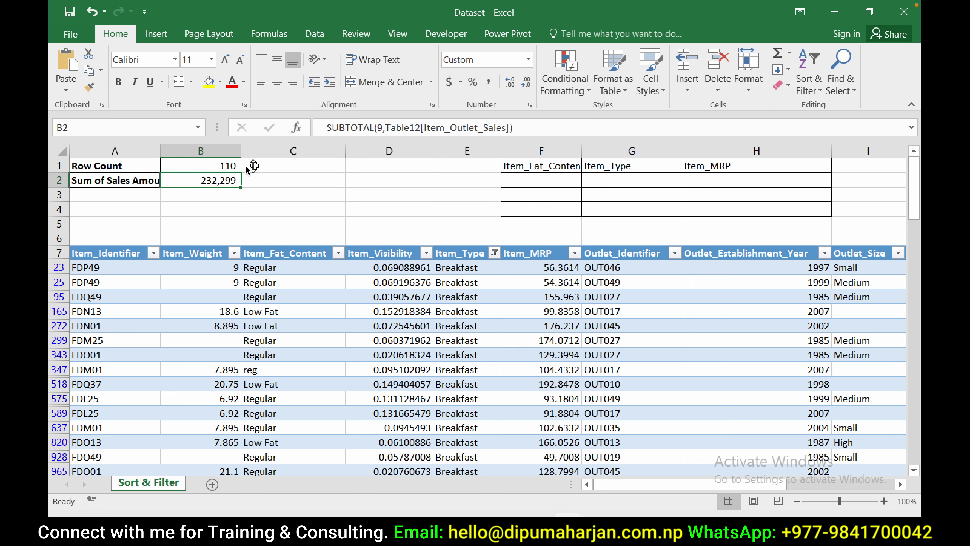
left_click(228, 166)
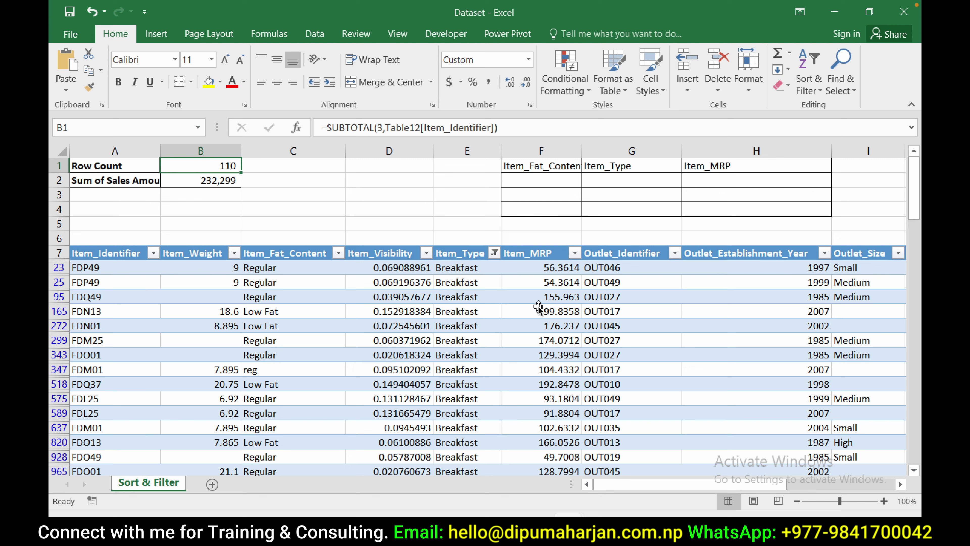
left_click(459, 274)
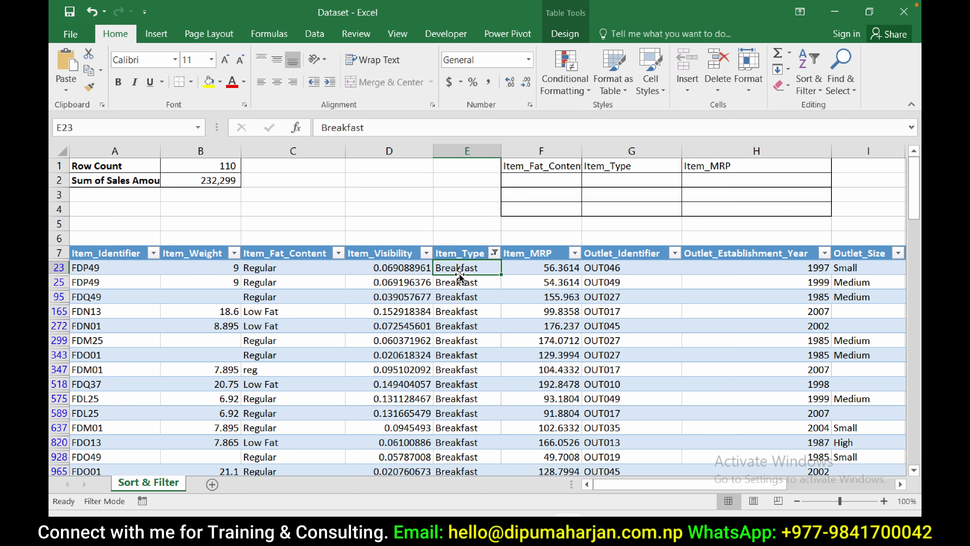
- Add Frozen Foods to the Breakfast filter via a 'fro' search, then clear the Item_Type filter
left_click(494, 253)
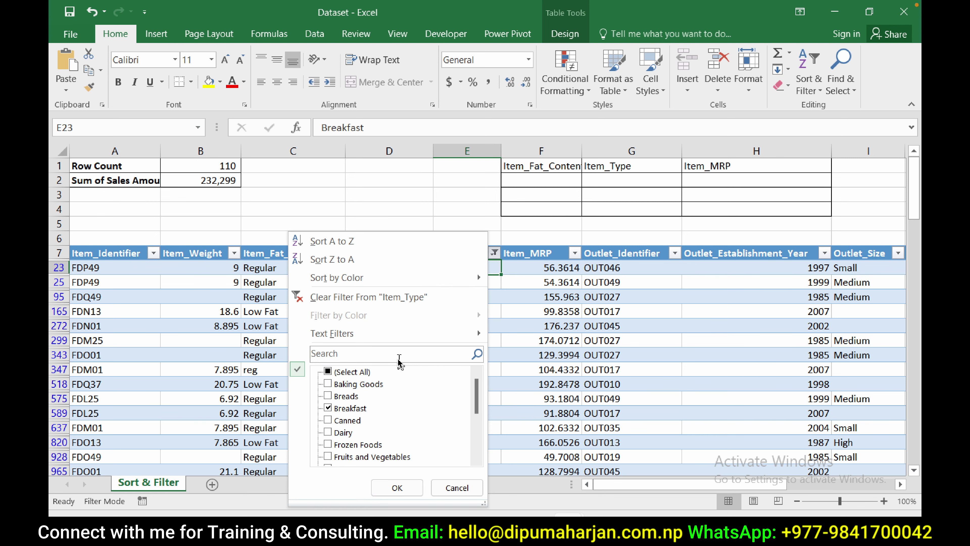
left_click(376, 353)
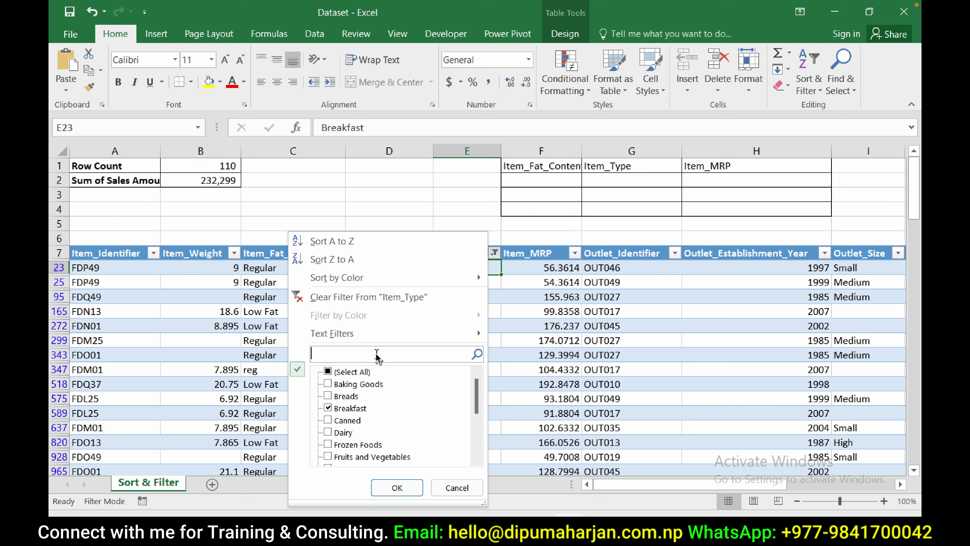
type("fro")
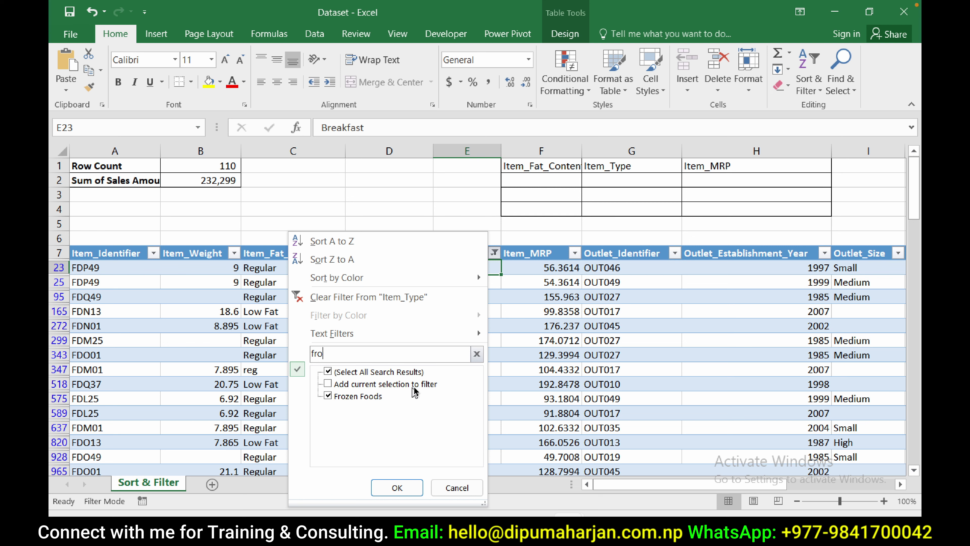
left_click(328, 384)
left_click(396, 488)
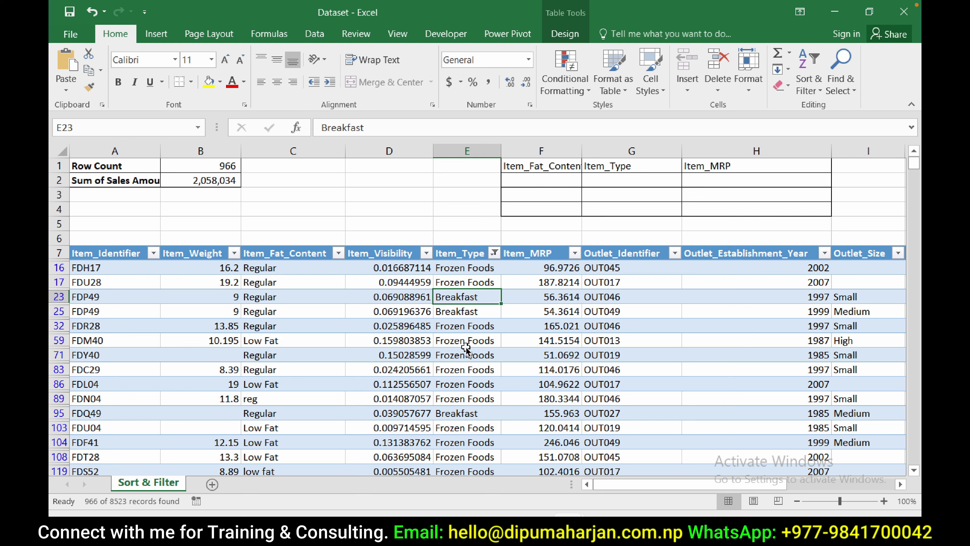
left_click(494, 253)
left_click(361, 298)
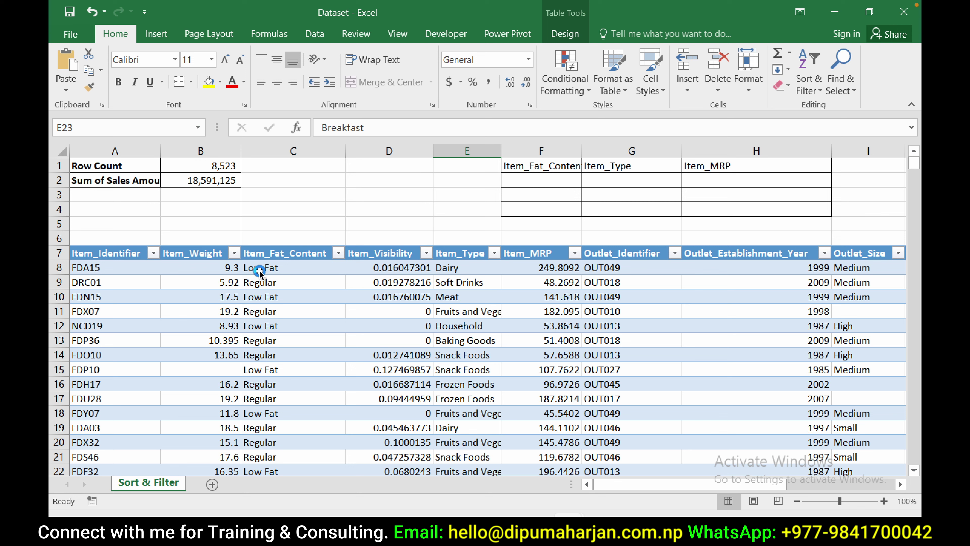
- Filter Item_Fat_Content to show only Low Fat items
left_click(339, 255)
left_click(172, 371)
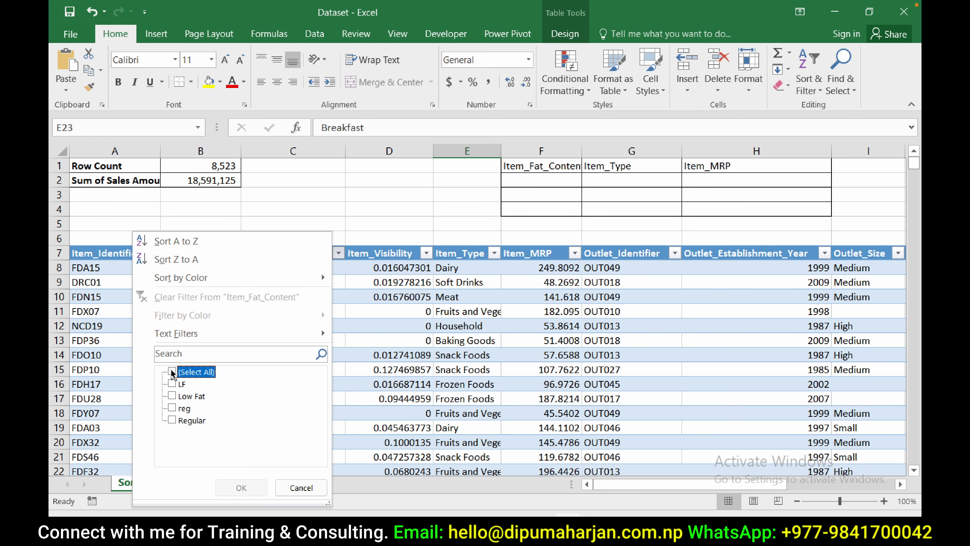
left_click(173, 396)
left_click(239, 488)
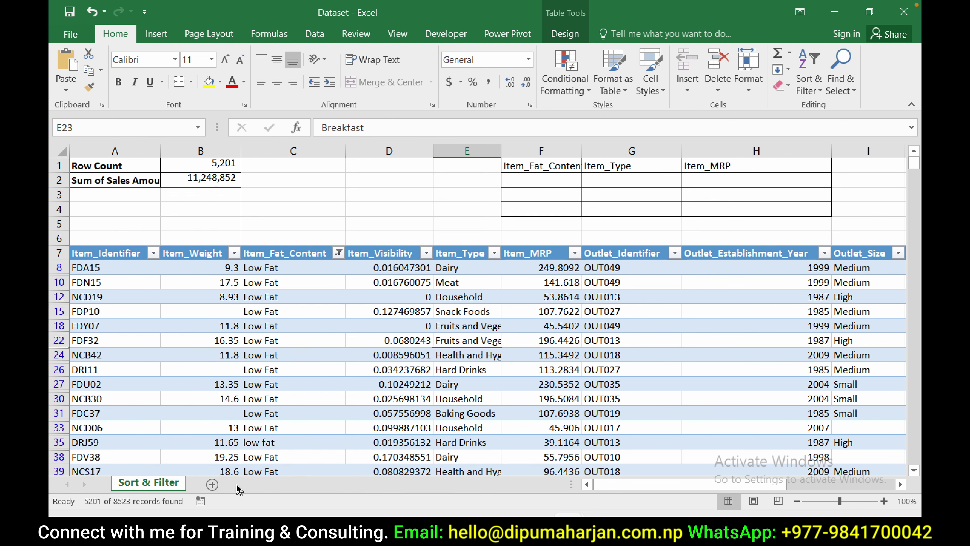
- Filter Item_Type to Meat by searching 'mea', leaving 160 rows
left_click(495, 252)
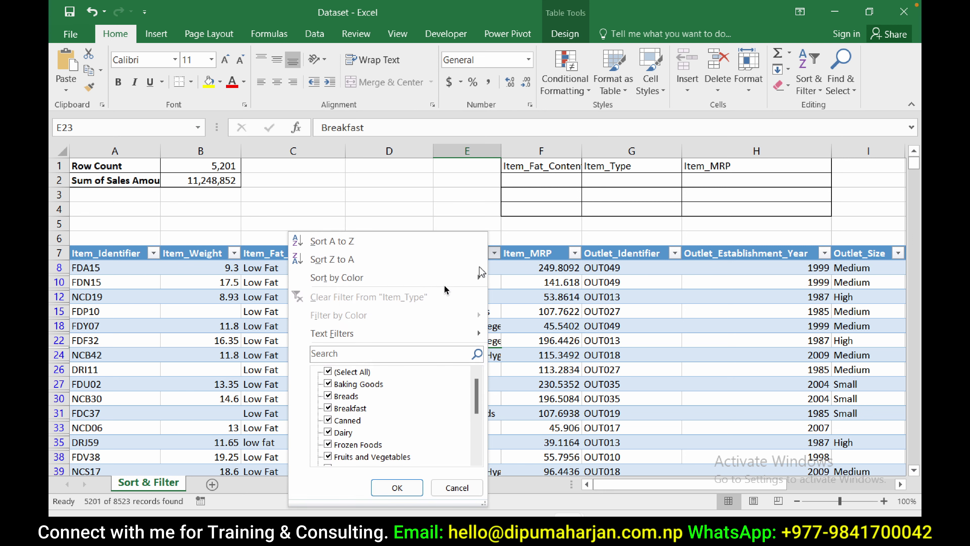
left_click(336, 355)
type("m")
type("ea")
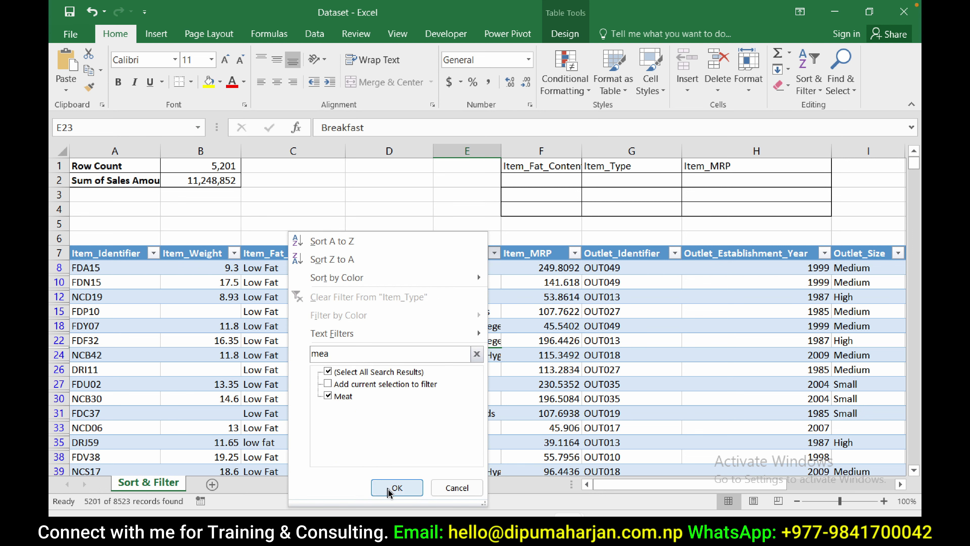
left_click(394, 490)
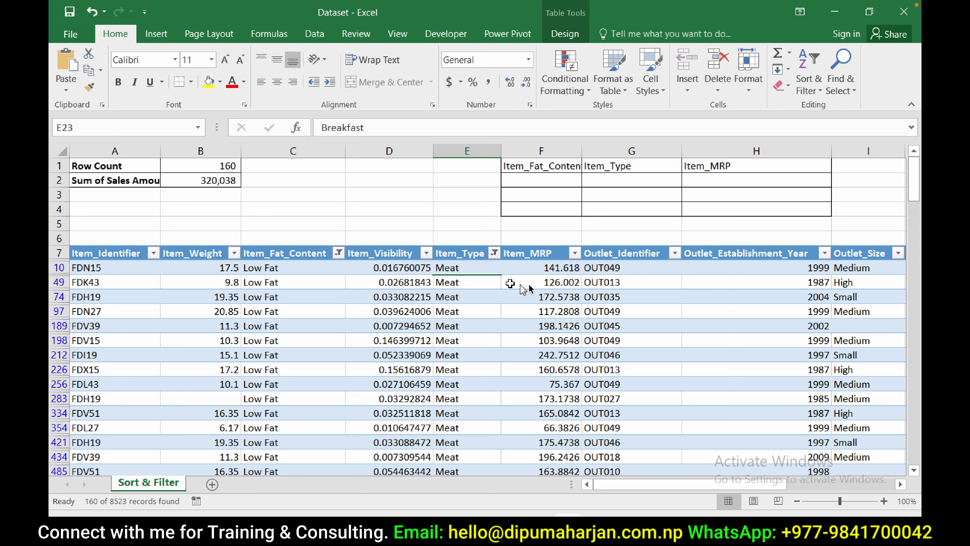
- Add an Item_MRP greater-than 100 filter, leaving 108 Low Fat Meat rows
left_click(575, 253)
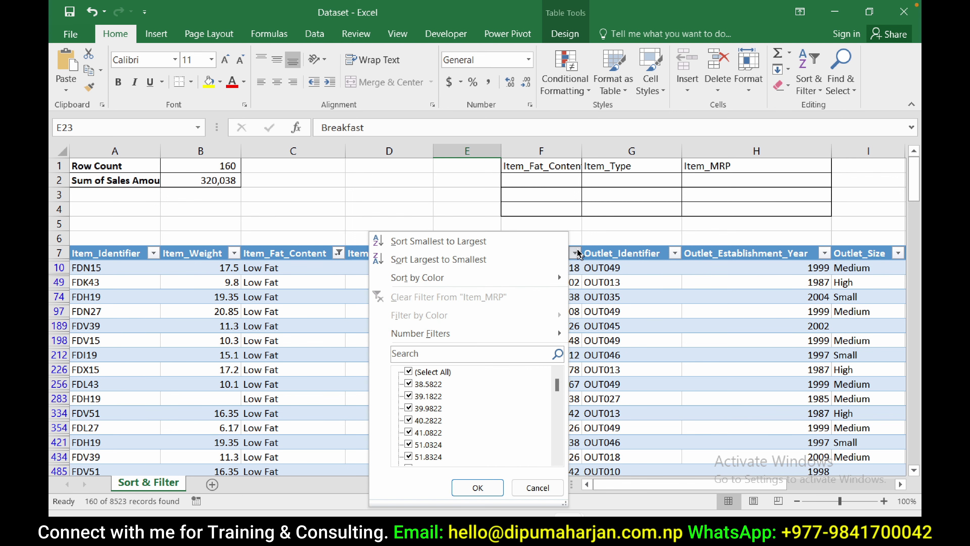
mouse_move(420, 333)
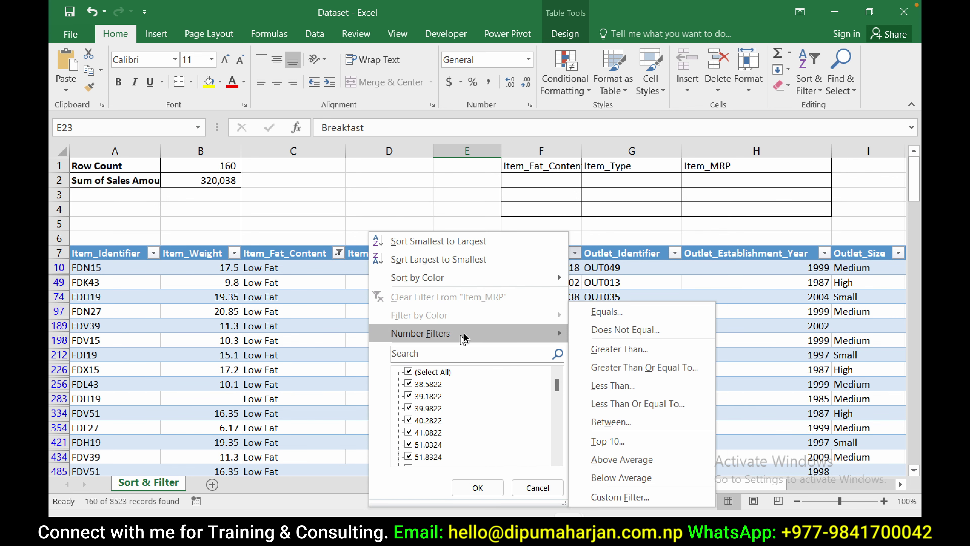
left_click(605, 347)
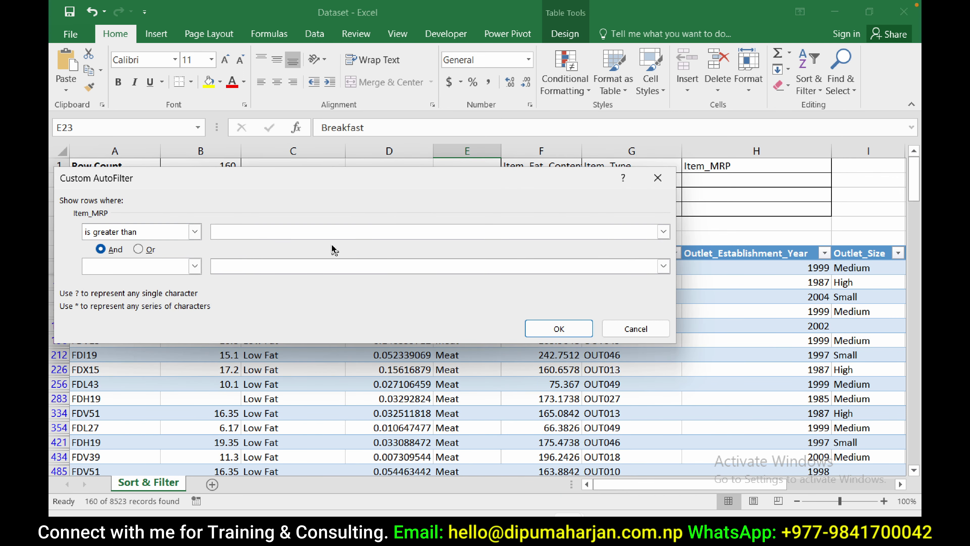
type("100")
left_click(564, 329)
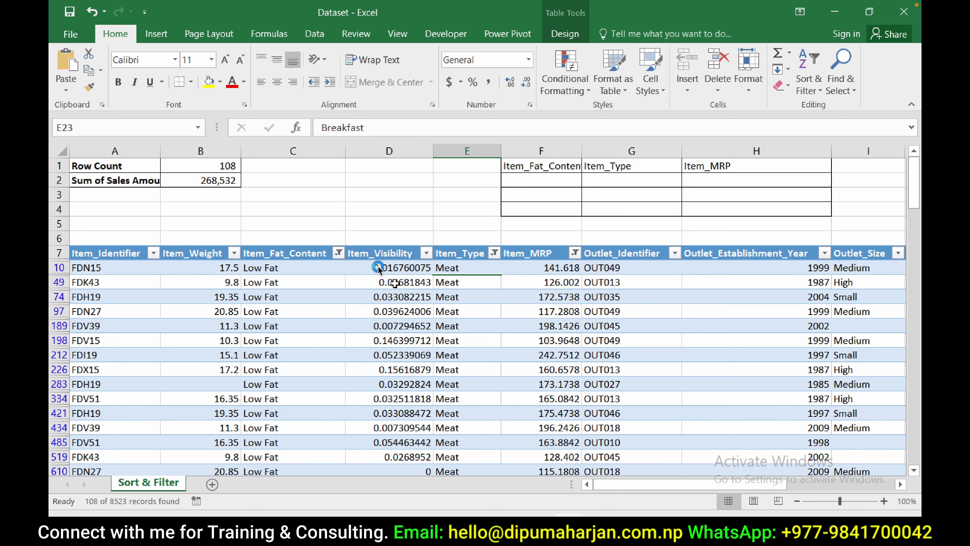
- Clear the Item_Fat_Content, Item_Type and Item_MRP filters, then open the Item_Weight filter menu
left_click(338, 253)
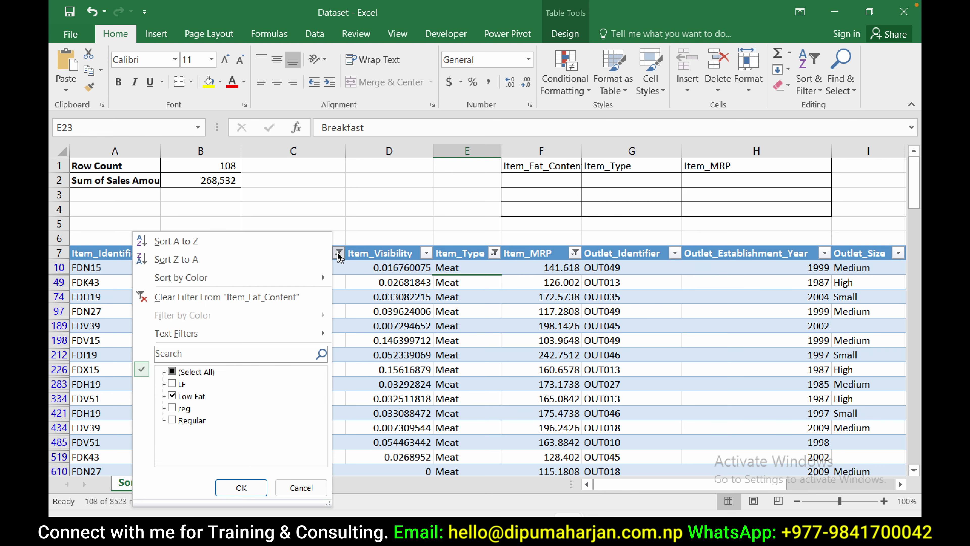
left_click(225, 296)
left_click(494, 253)
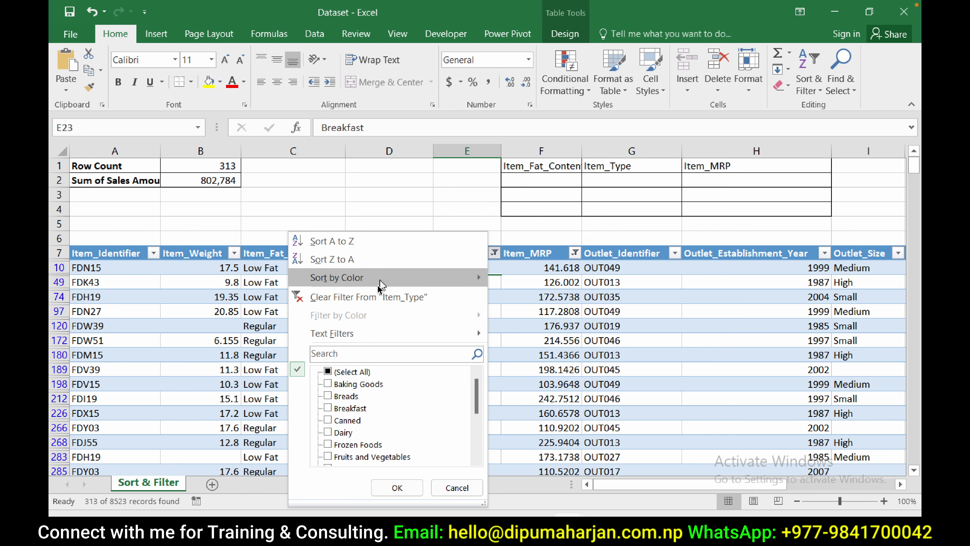
left_click(376, 297)
left_click(575, 253)
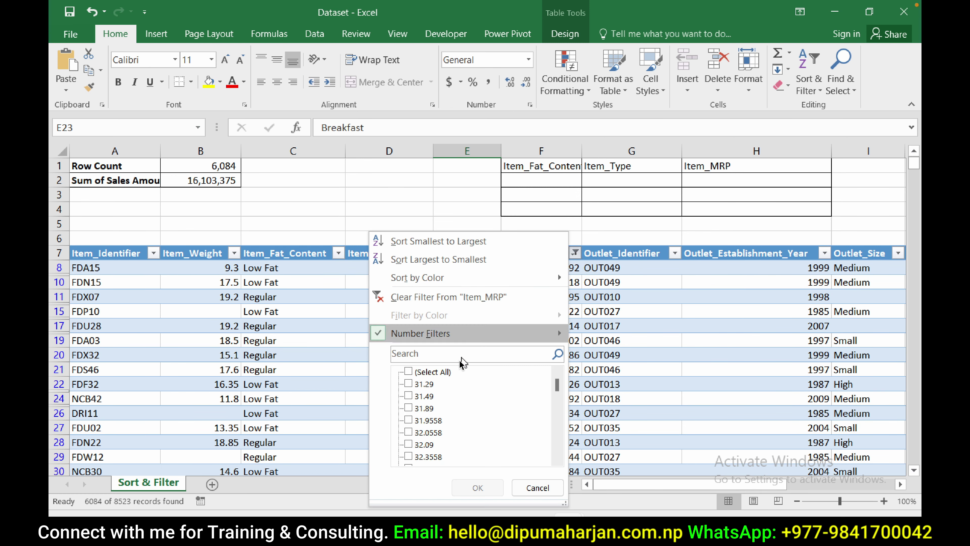
left_click(492, 296)
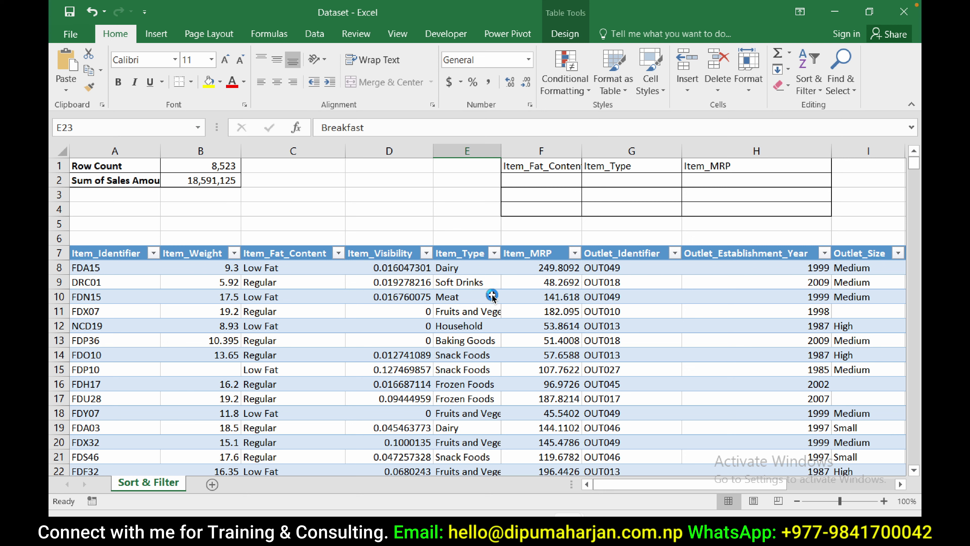
left_click(234, 253)
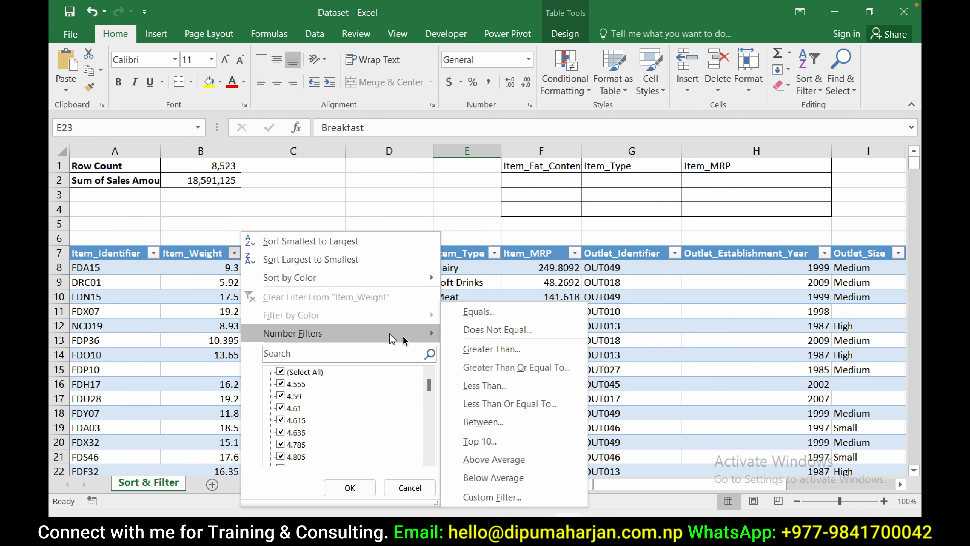
mouse_move(292, 333)
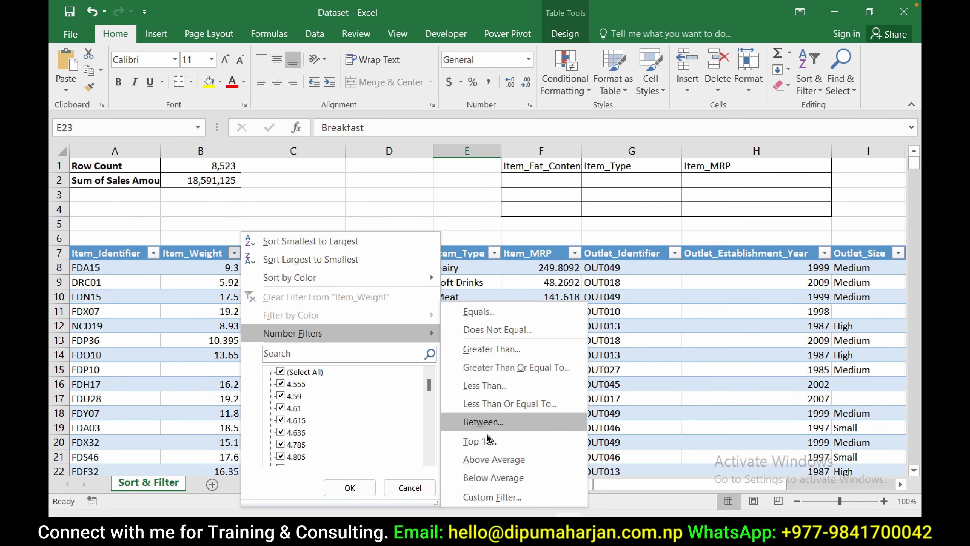
left_click(150, 260)
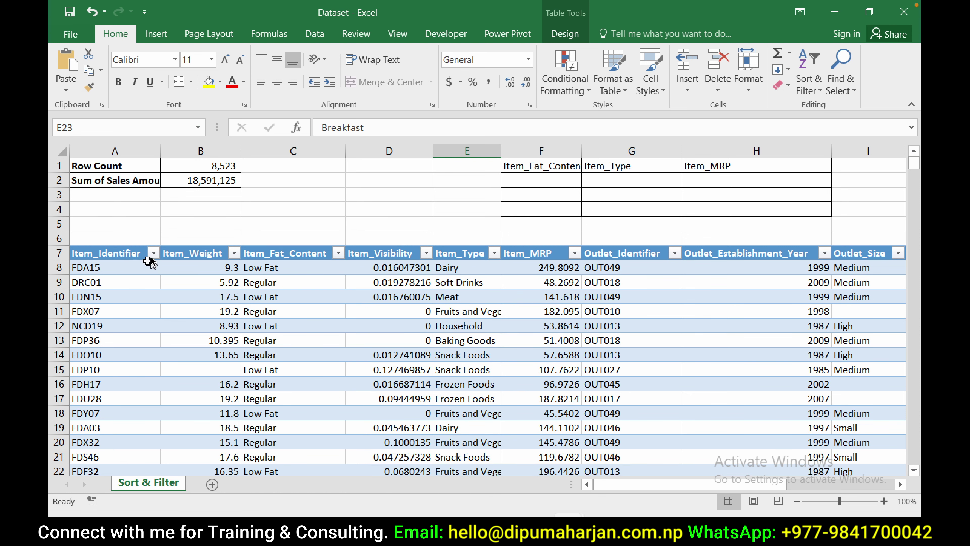
left_click(153, 254)
mouse_move(227, 333)
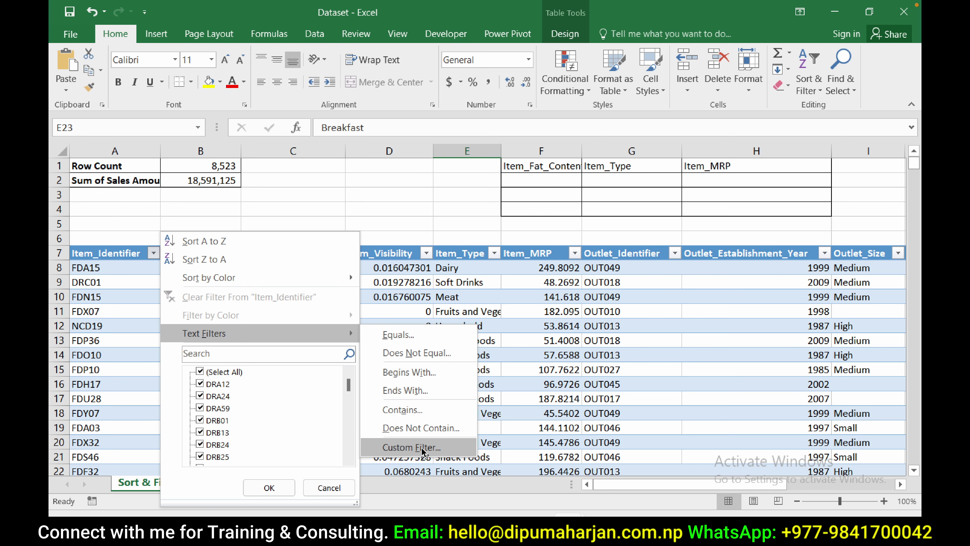
left_click(397, 269)
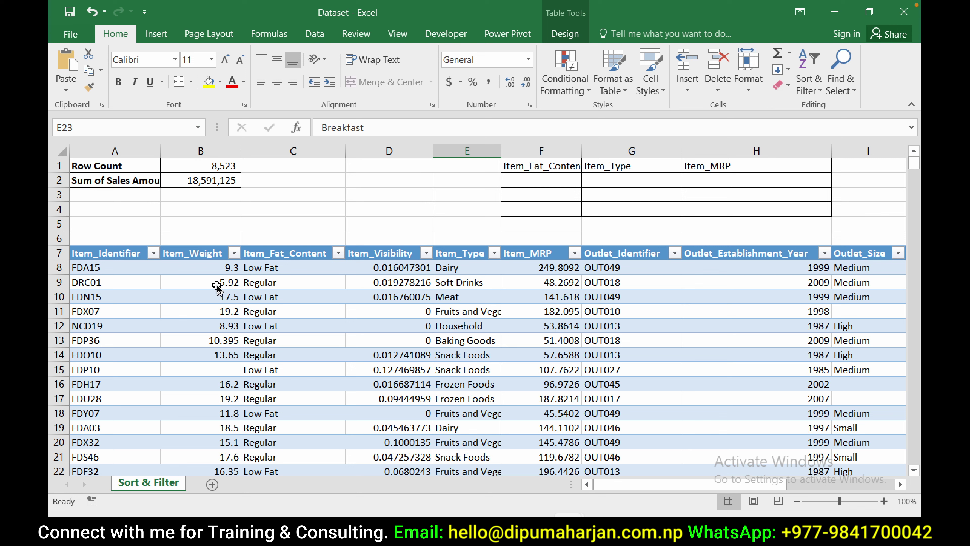
- Filter Item_Weight to values between 10 and 12, leaving 825 rows
left_click(234, 253)
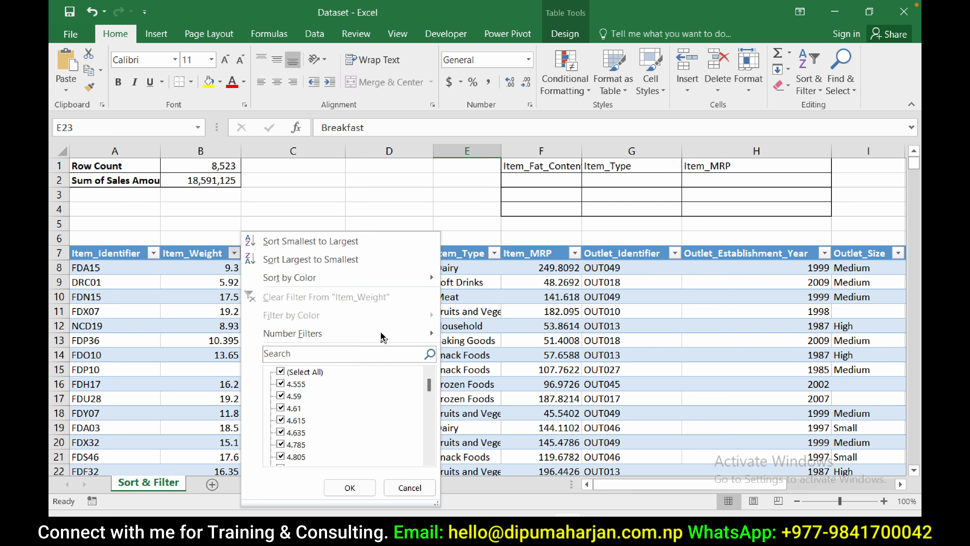
mouse_move(292, 334)
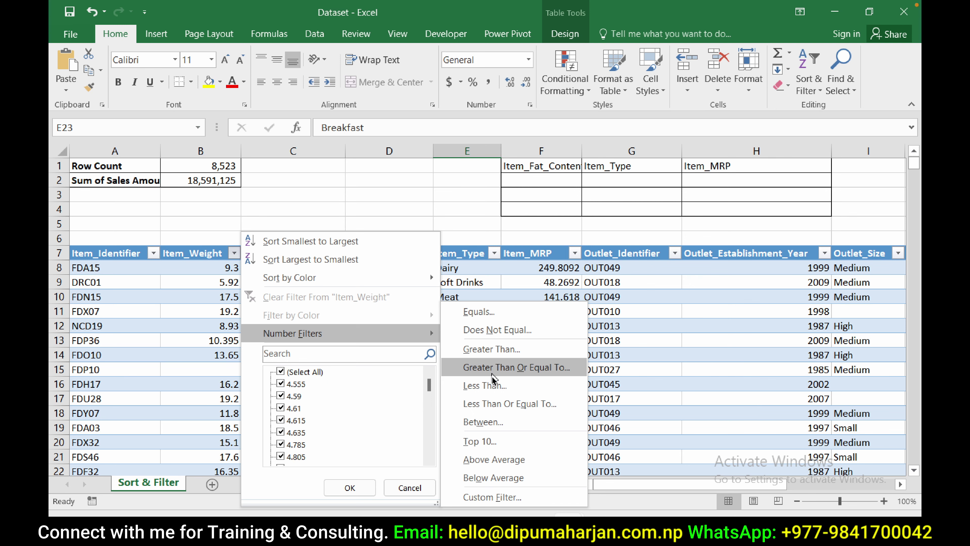
left_click(484, 422)
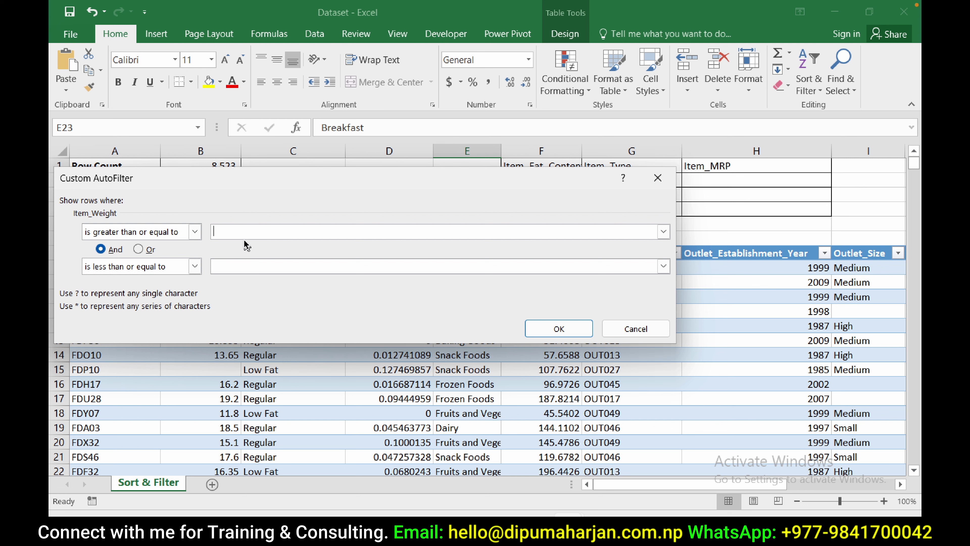
type("10")
left_click(237, 266)
type("12")
left_click(560, 328)
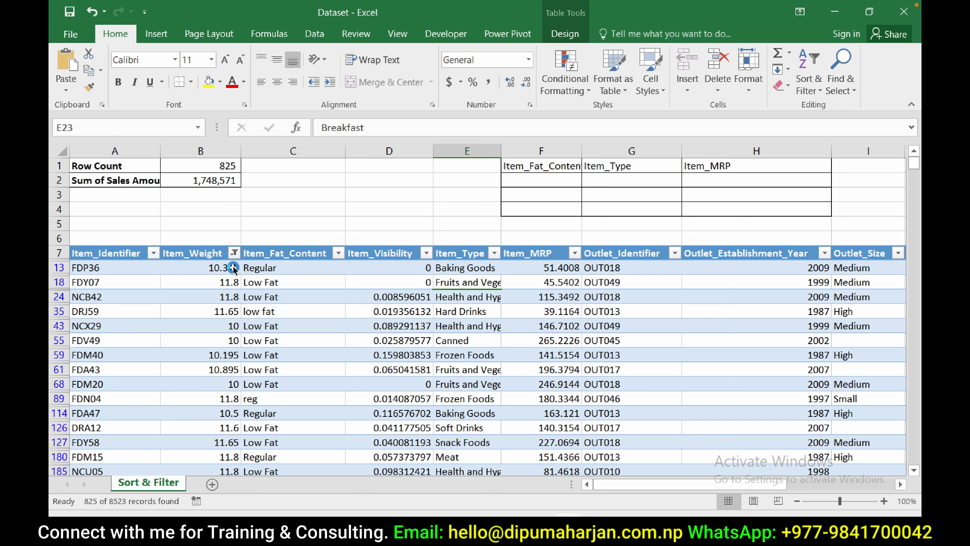
left_click(234, 253)
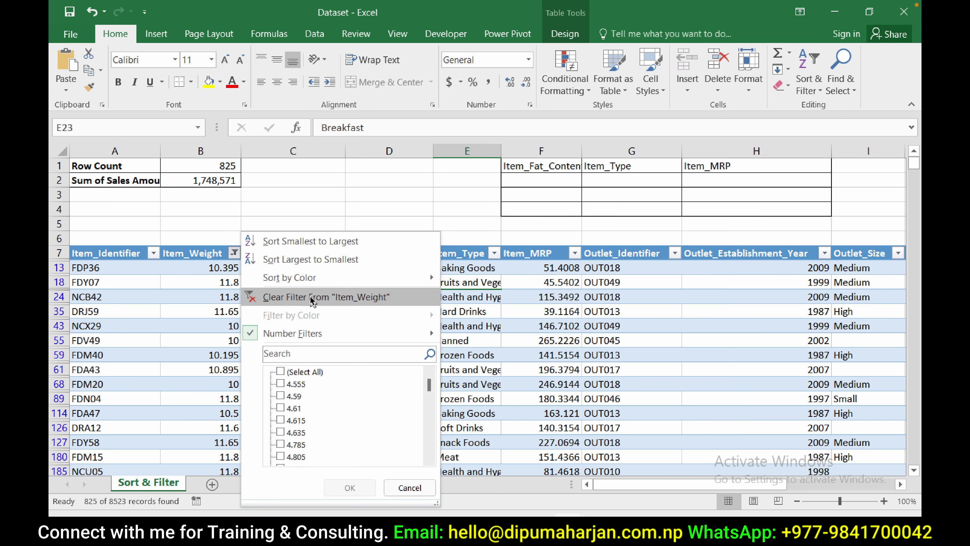
- Clear the Item_Weight filter and open the Item_Identifier filter menu
left_click(296, 297)
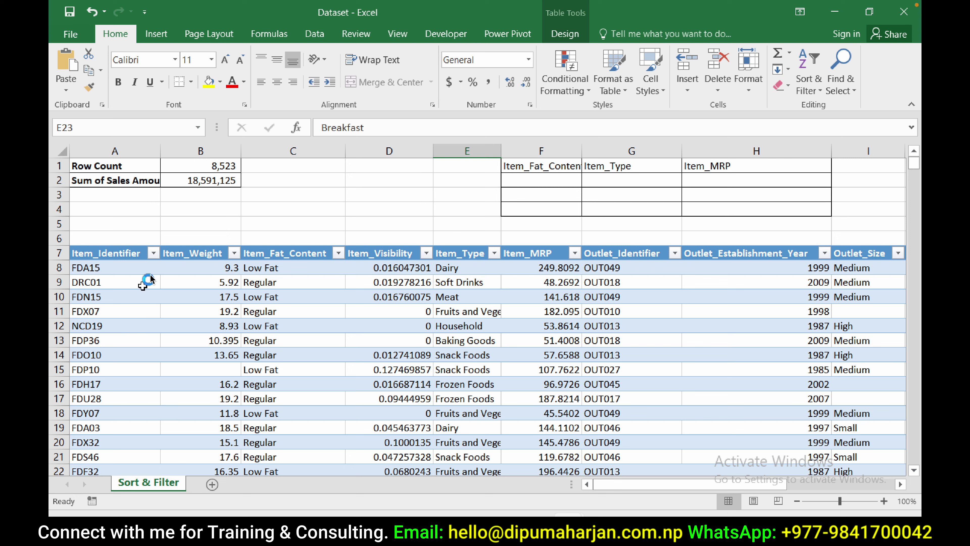
left_click(153, 252)
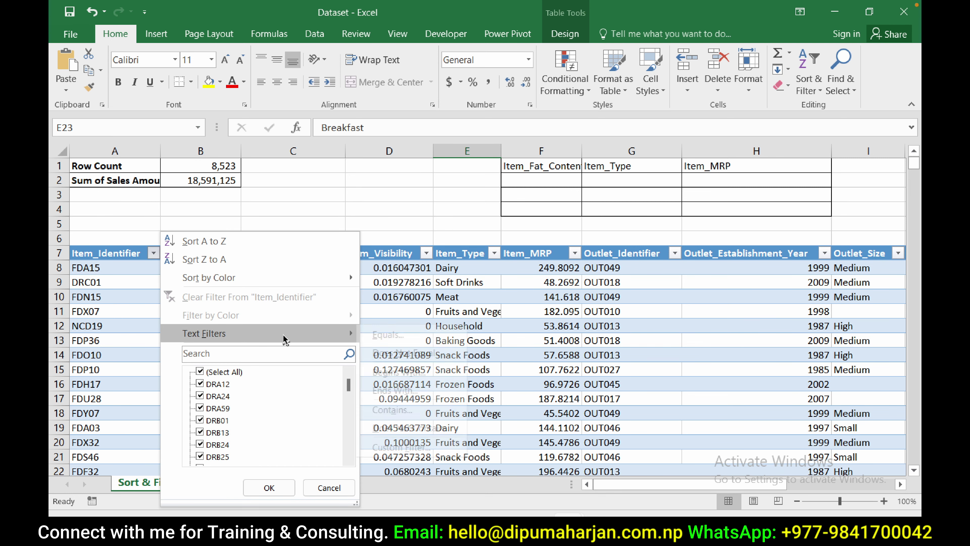
mouse_move(227, 334)
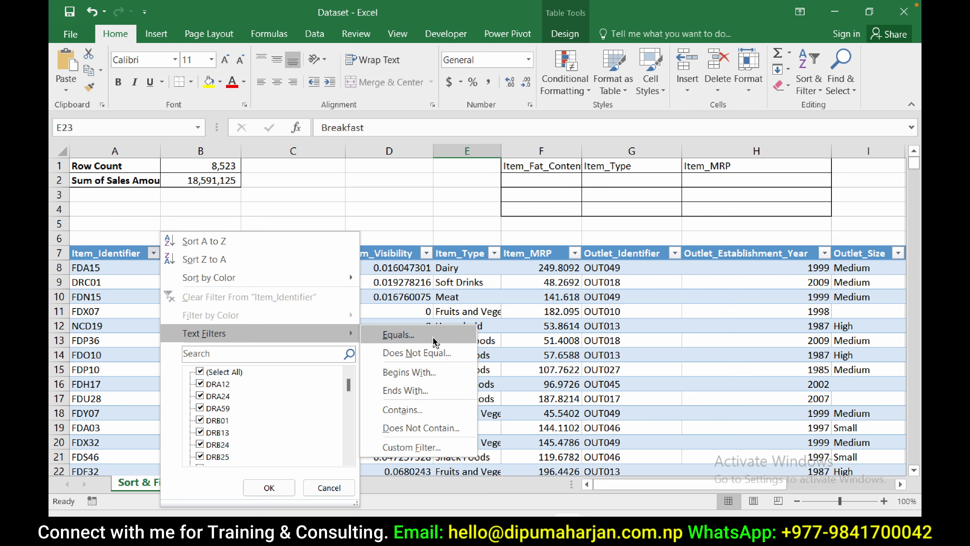
- Filter Item_Identifier to equal FDO10, showing 8 records
left_click(435, 341)
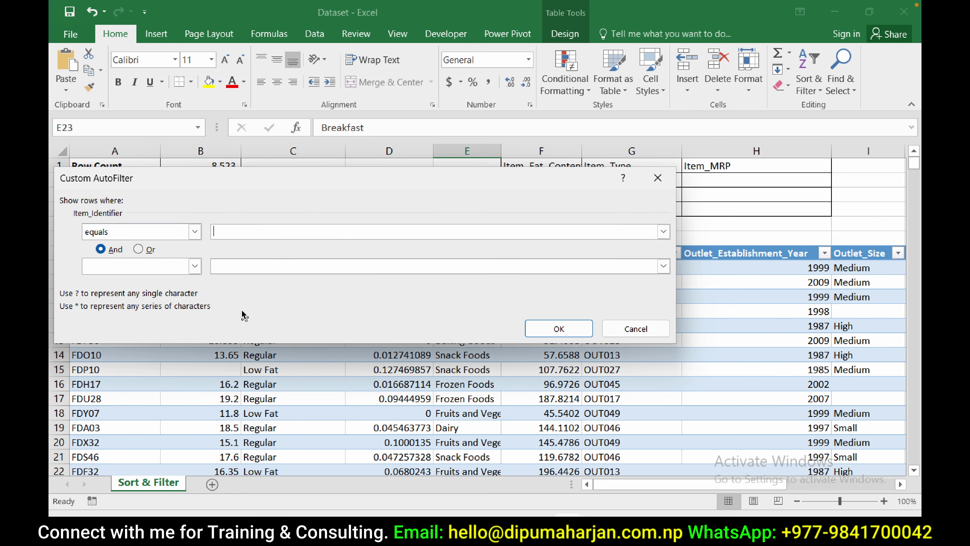
type("F")
type("DO1")
type("0")
left_click(569, 328)
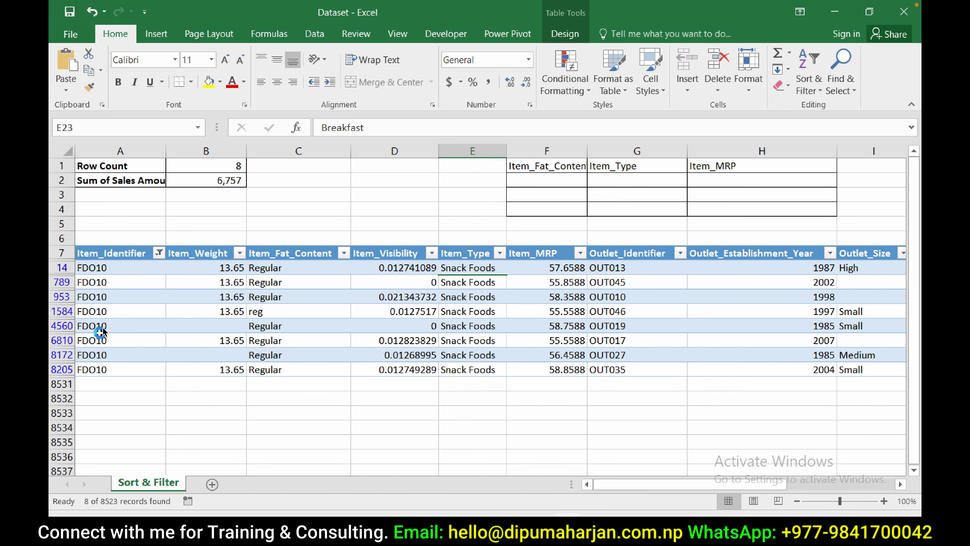
left_click(159, 253)
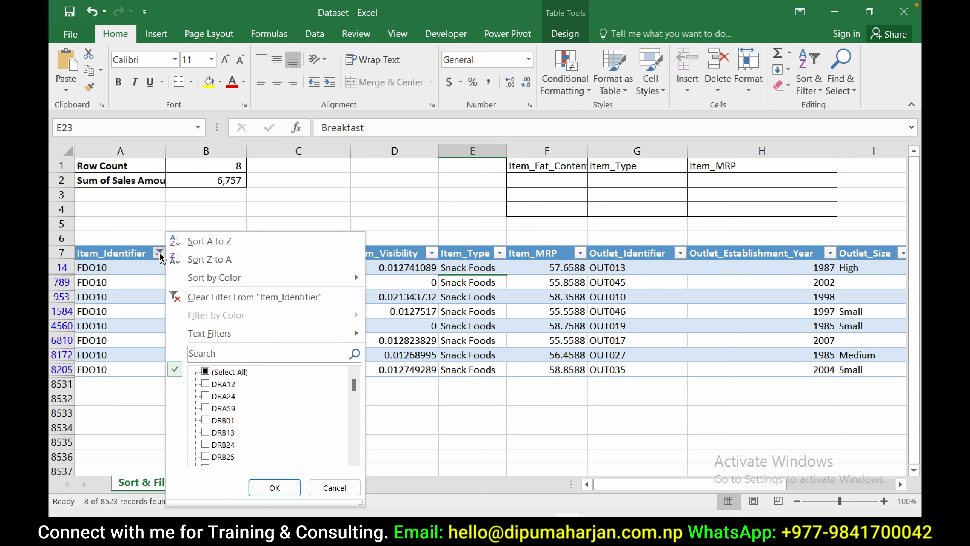
- Replace the FDO10 filter with an Item_Identifier begins-with N filter (1,599 rows)
left_click(222, 297)
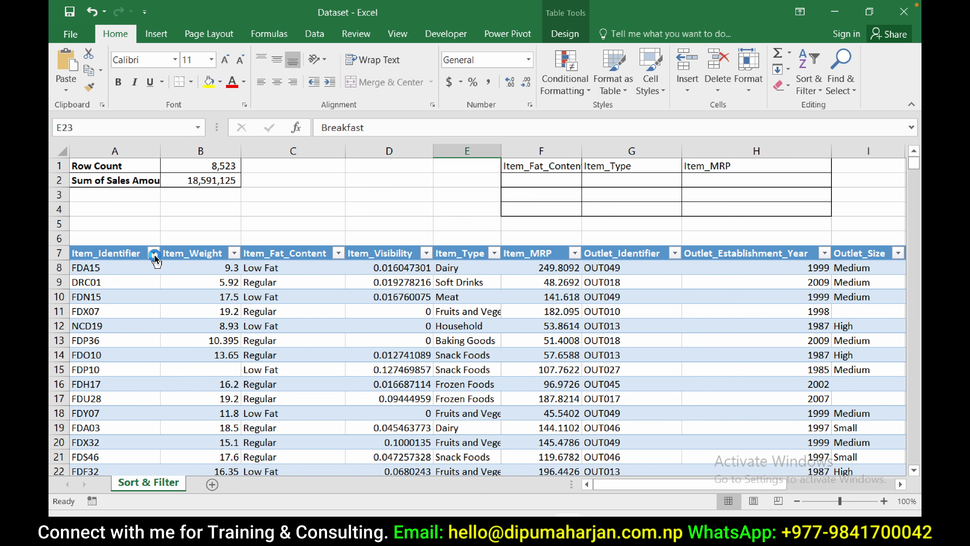
left_click(154, 253)
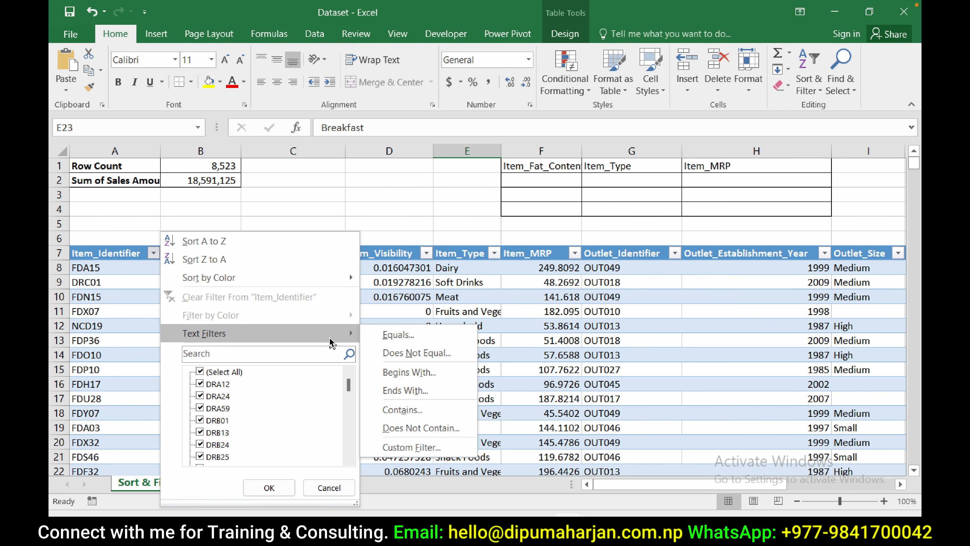
left_click(428, 373)
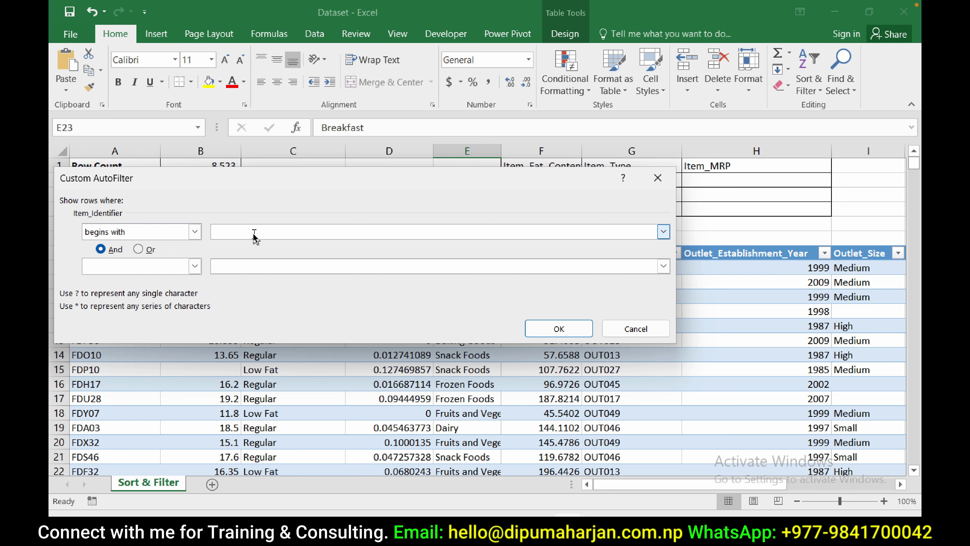
type("N")
left_click(559, 329)
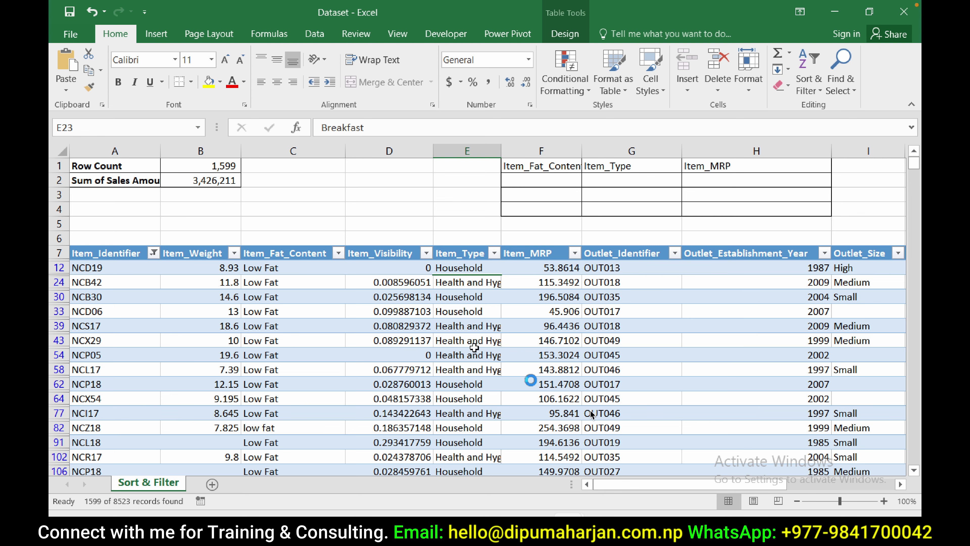
- Clear the Item_Identifier filter to restore all 8,523 rows
left_click_drag(676, 485, 618, 508)
left_click(153, 252)
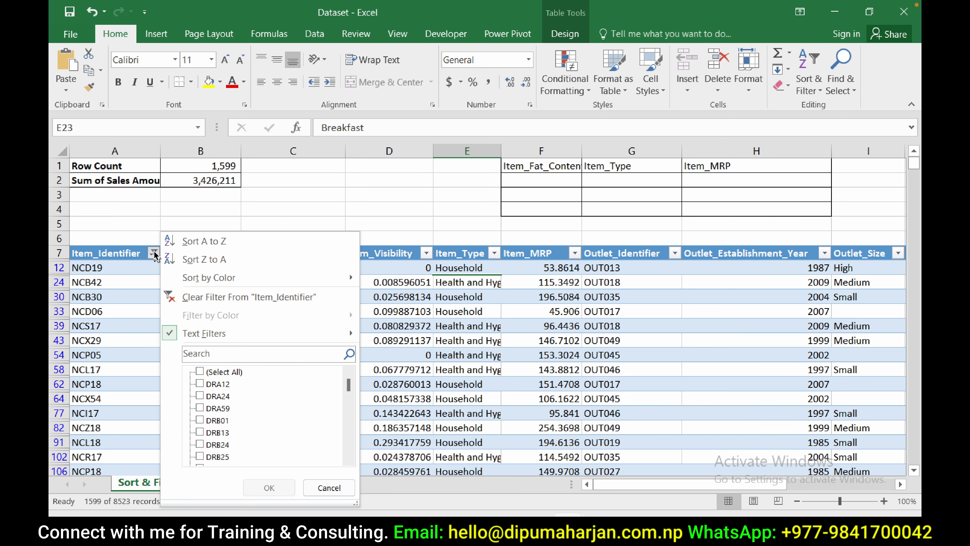
left_click(258, 298)
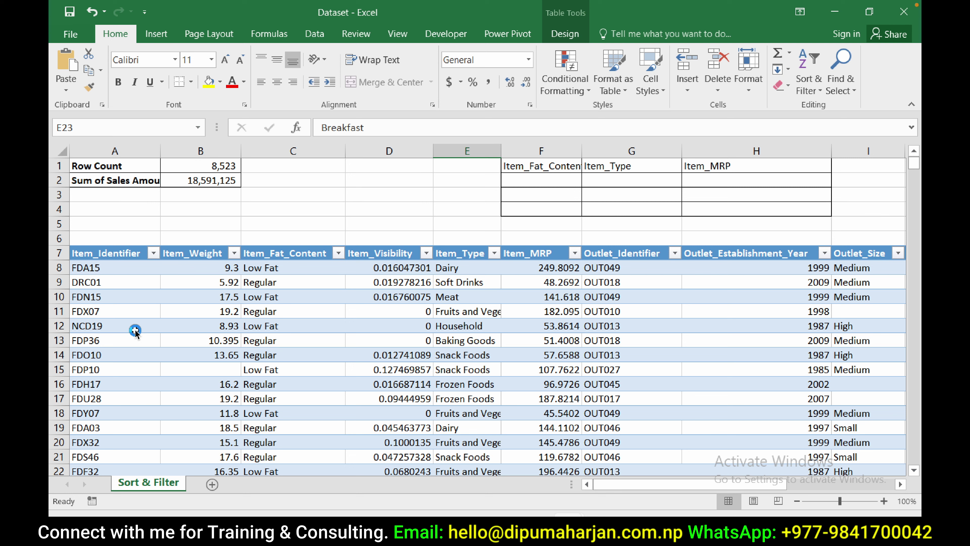
- Filter Item_Outlet_Sales with a Top 10 filter set to show only the top 3 items
left_click(234, 253)
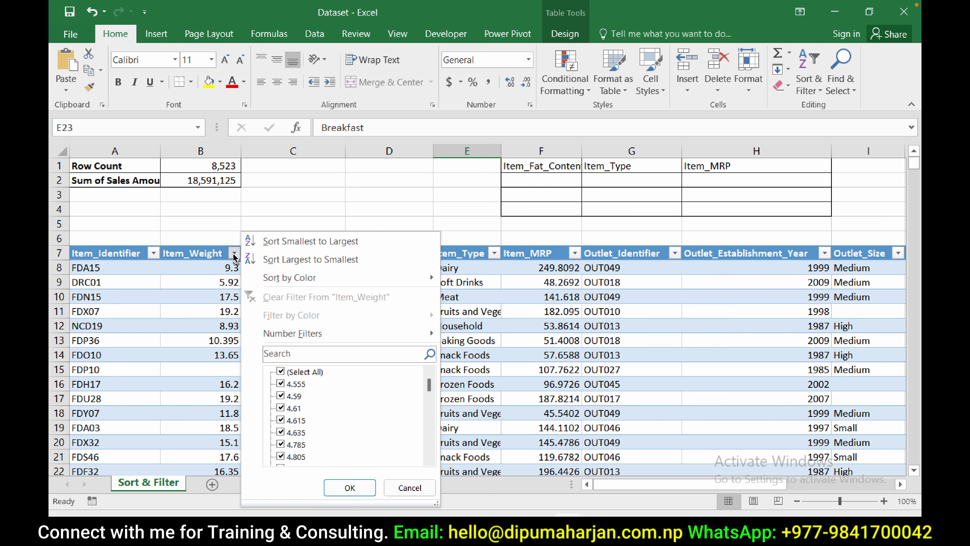
mouse_move(341, 334)
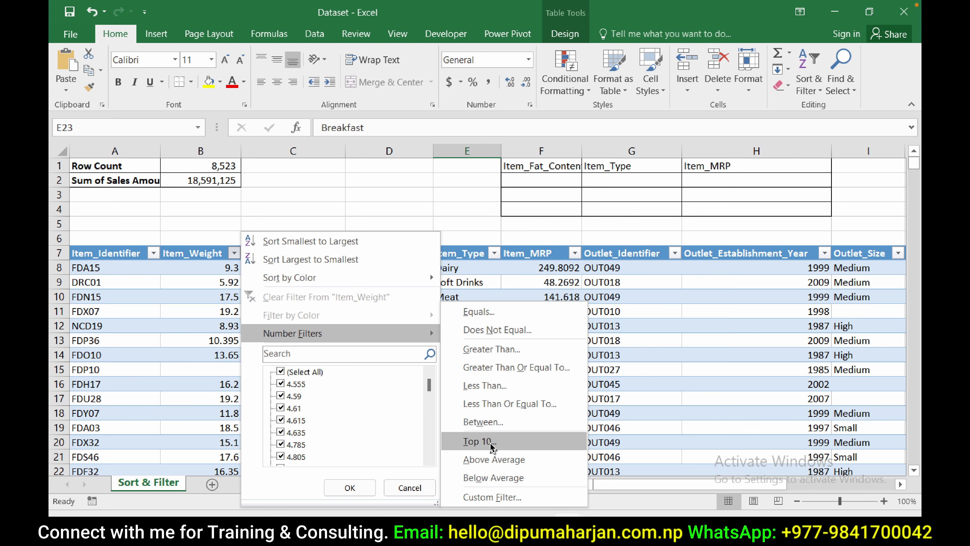
key("Escape")
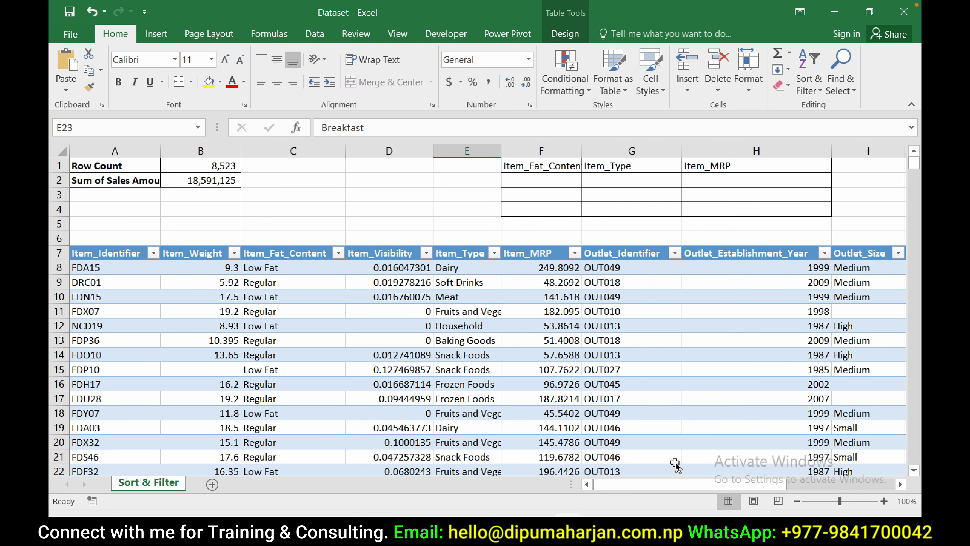
left_click_drag(676, 484, 840, 470)
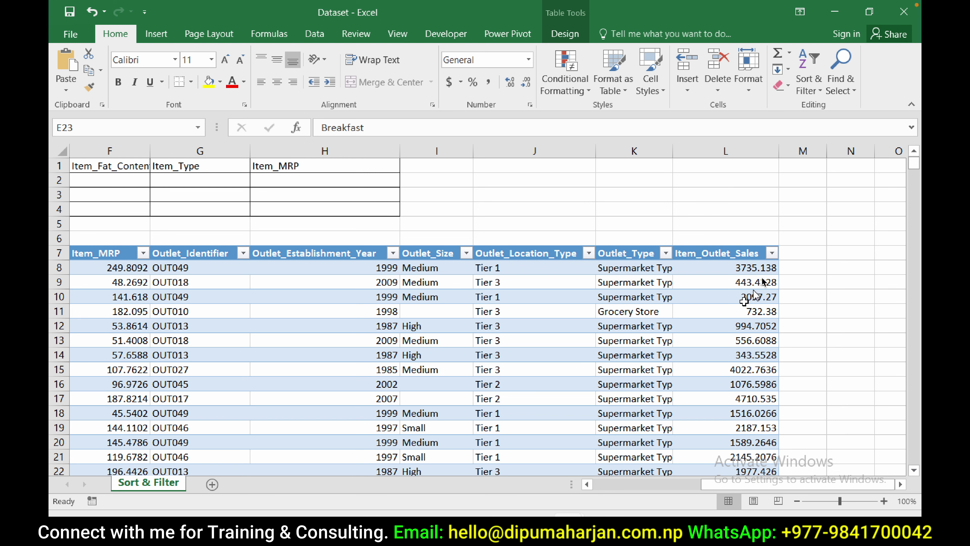
left_click(771, 252)
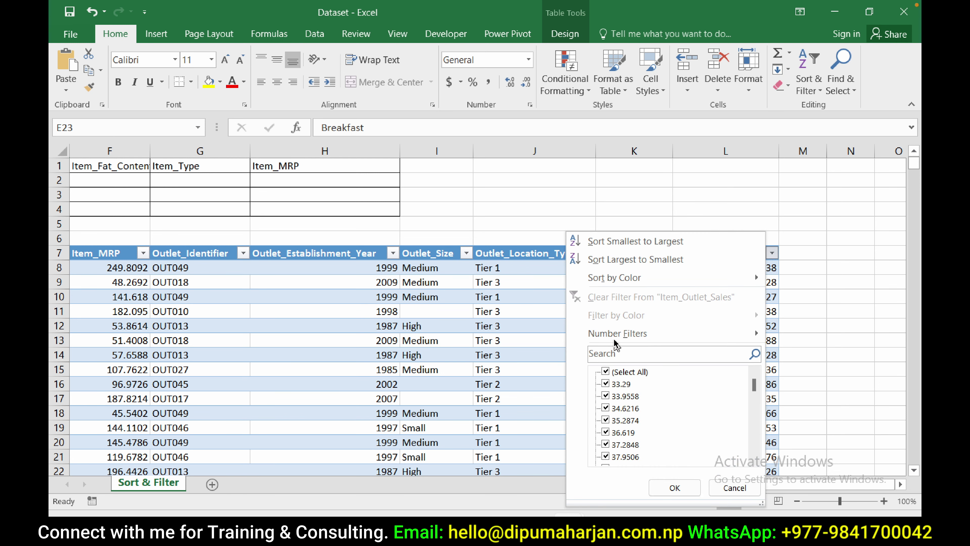
mouse_move(617, 334)
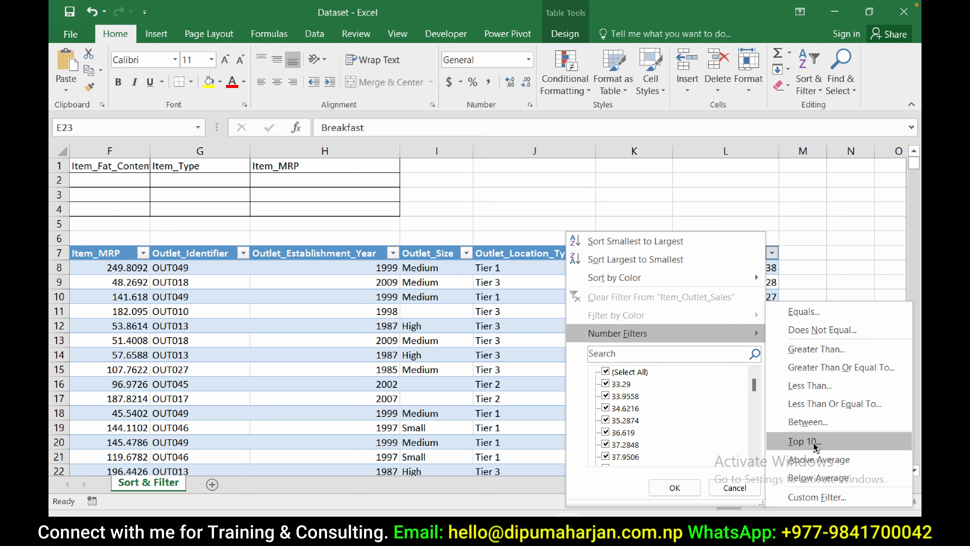
left_click(804, 441)
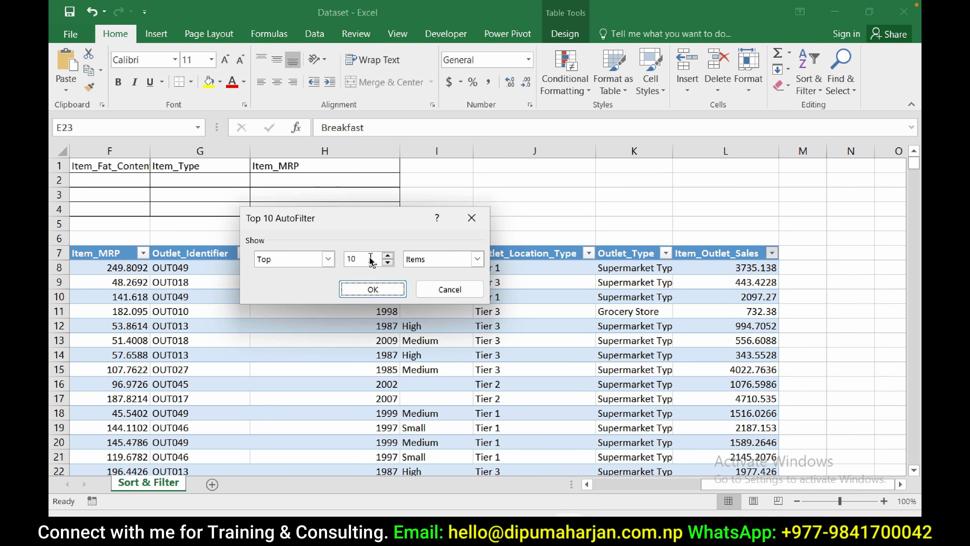
left_click_drag(369, 260, 341, 260)
type("3")
left_click(379, 290)
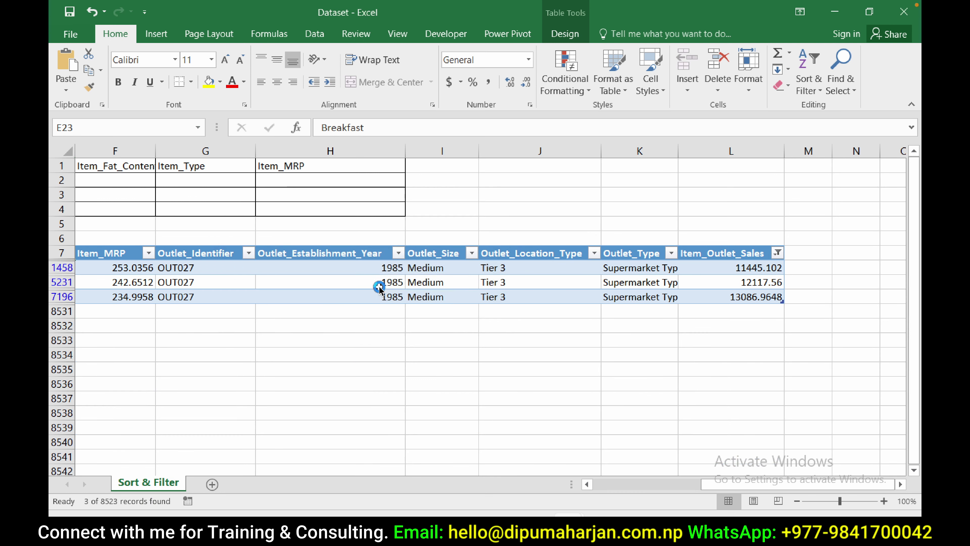
- Clear the Item_Outlet_Sales filter so all 8,523 rows return
mouse_move(725, 486)
left_mouse_down()
mouse_move(592, 486)
mouse_move(734, 447)
left_mouse_up()
left_click(777, 253)
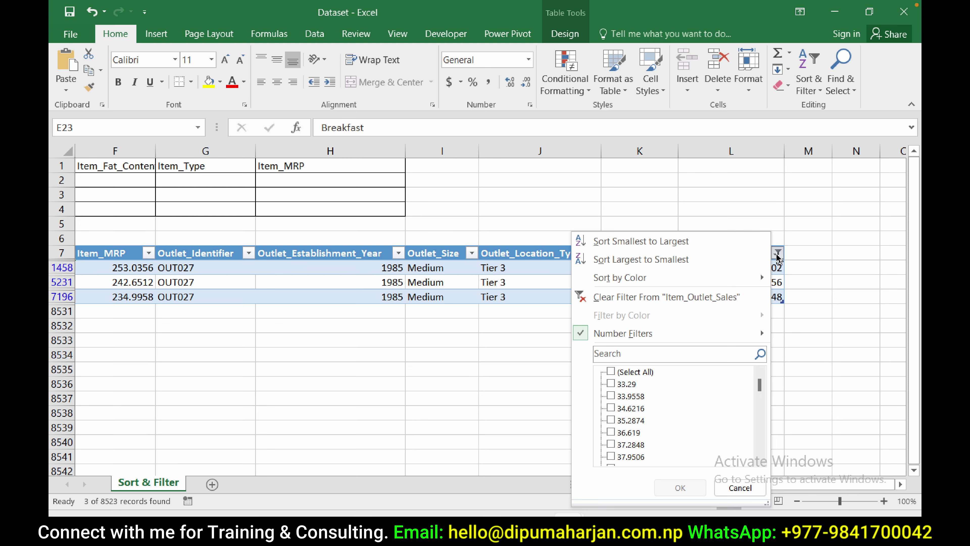
left_click(656, 297)
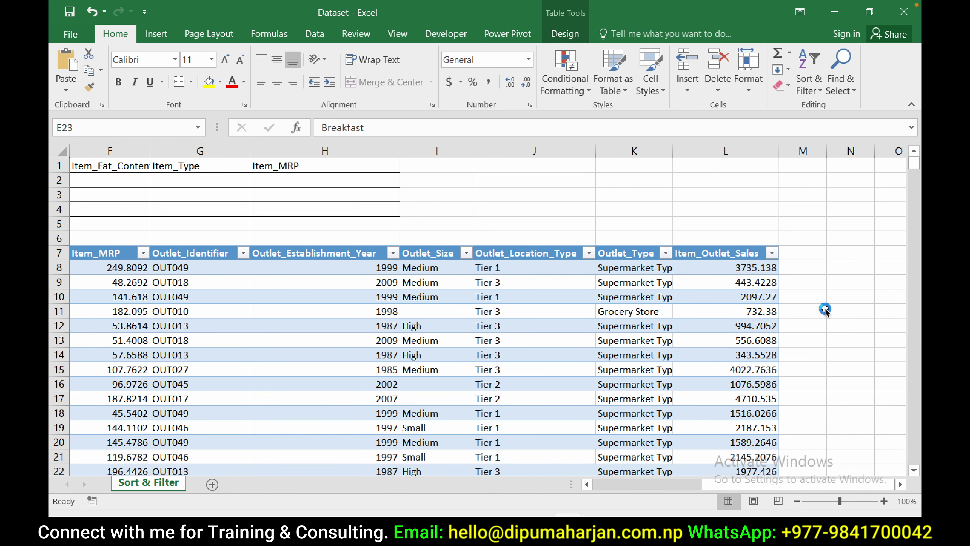
left_click(799, 485)
left_click_drag(800, 485, 670, 489)
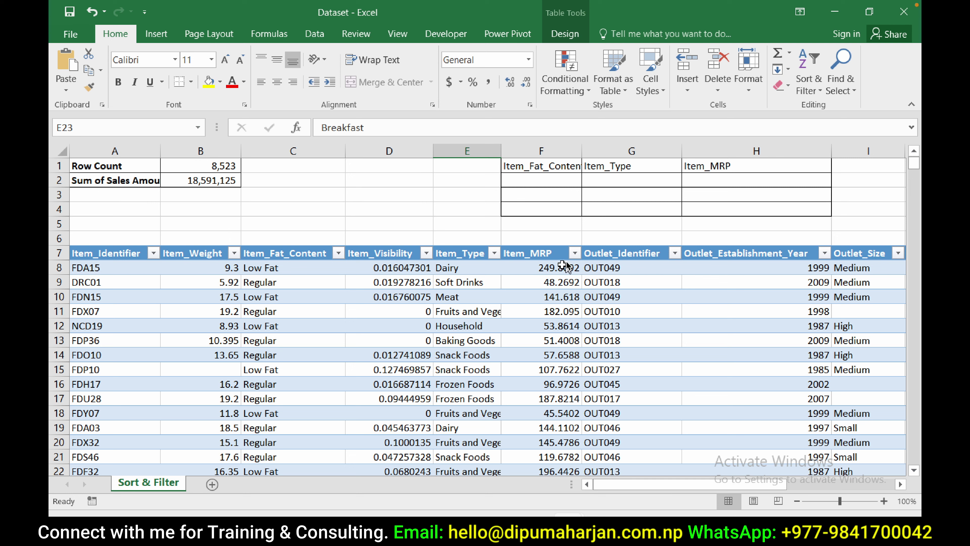
- Try an Above Average filter on Item_MRP, then clear the Item_MRP filter
left_click(574, 253)
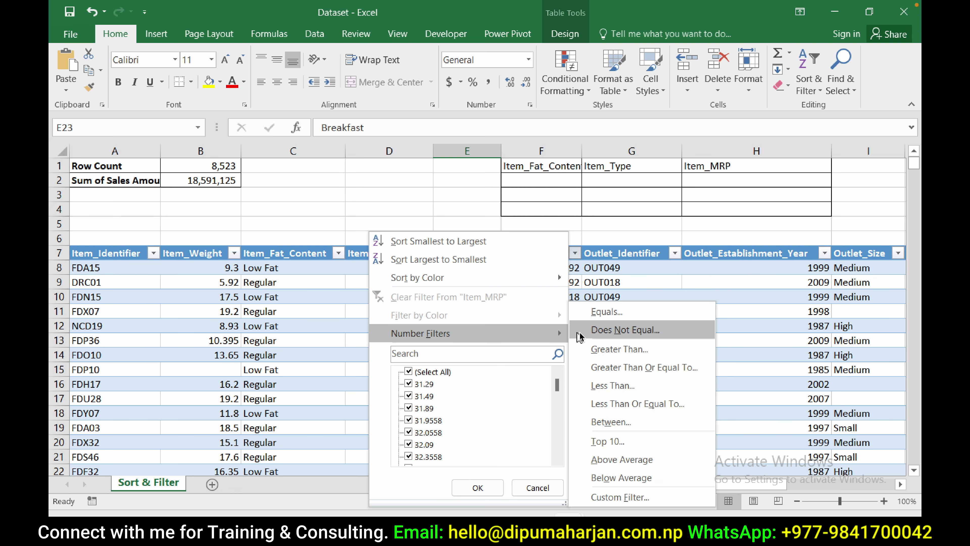
mouse_move(467, 333)
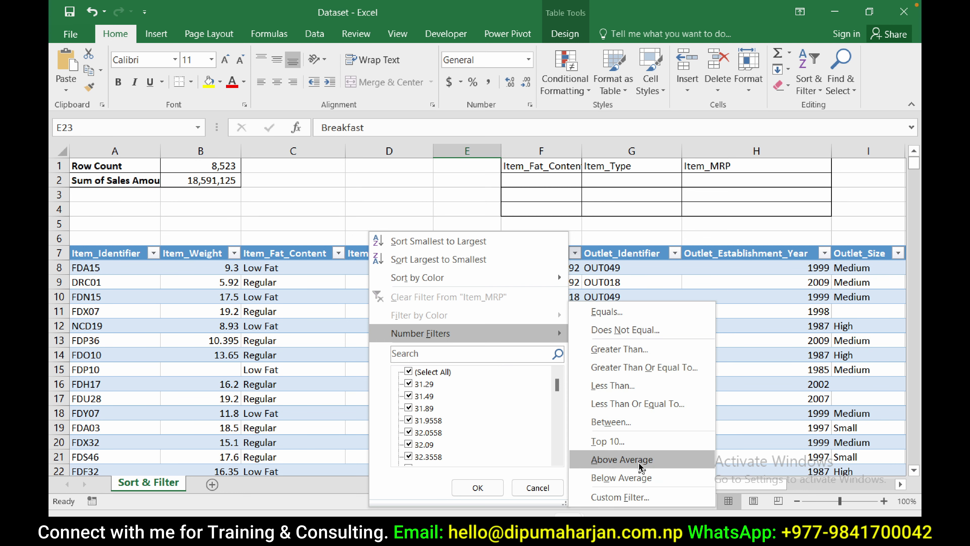
left_click(640, 465)
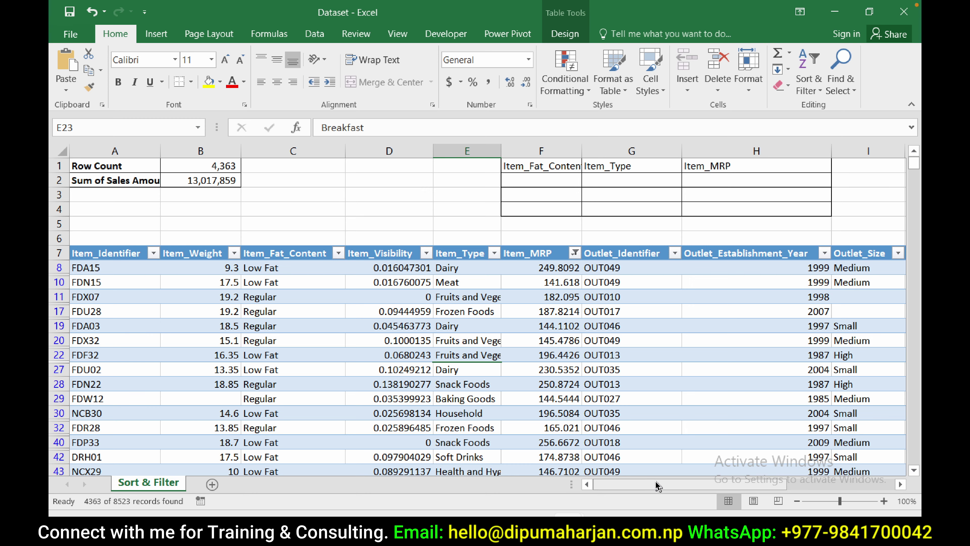
mouse_move(721, 484)
left_mouse_down()
mouse_move(771, 485)
mouse_move(598, 486)
left_mouse_up()
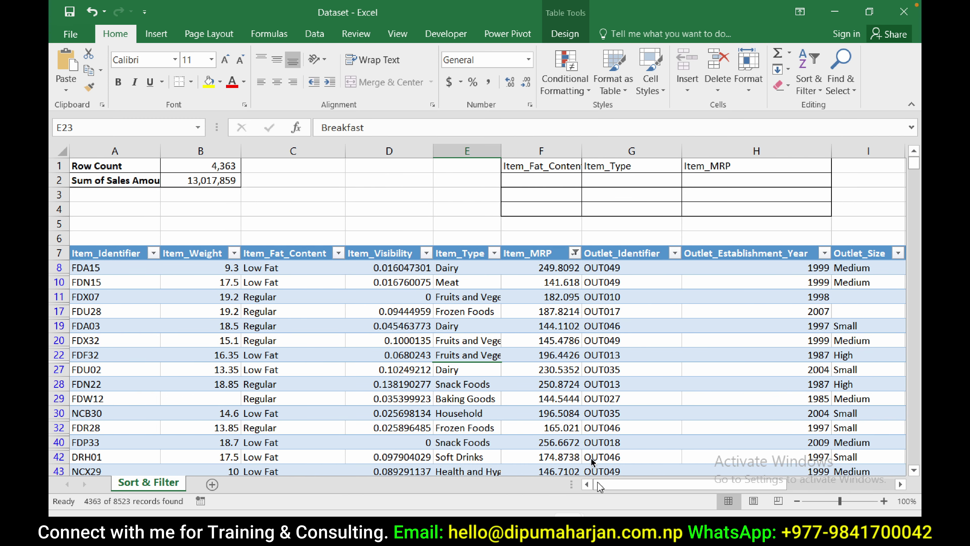
left_click(575, 255)
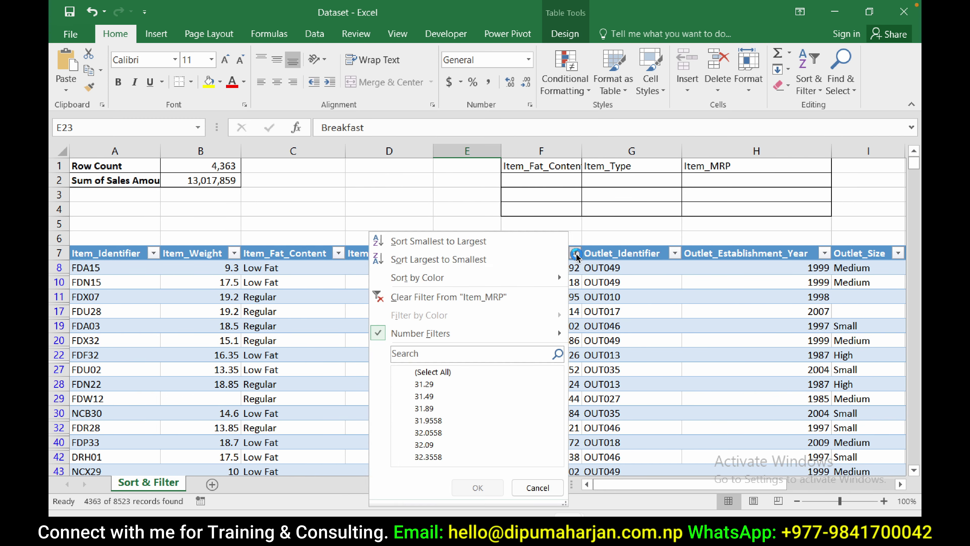
left_click(491, 298)
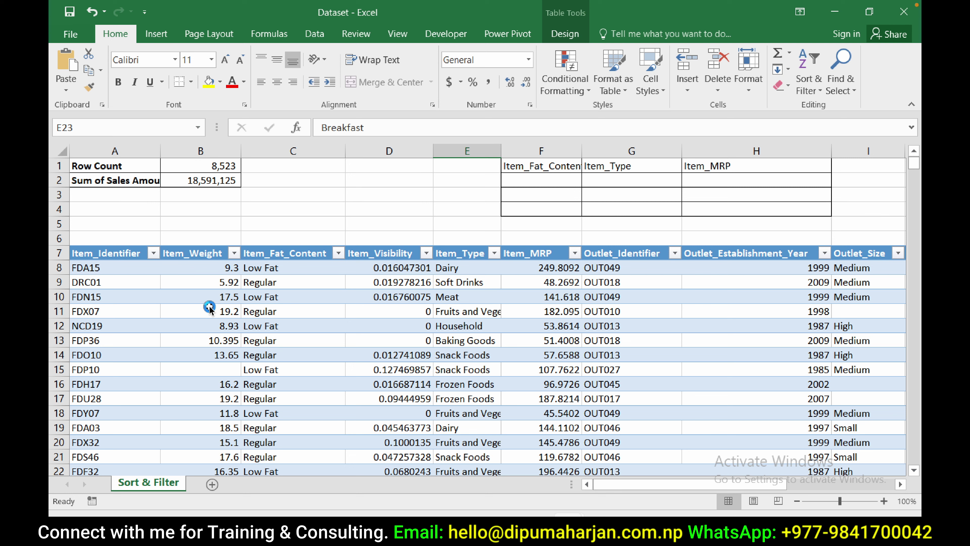
- Start a custom Item_Identifier text filter with the condition begins with F
left_click(153, 252)
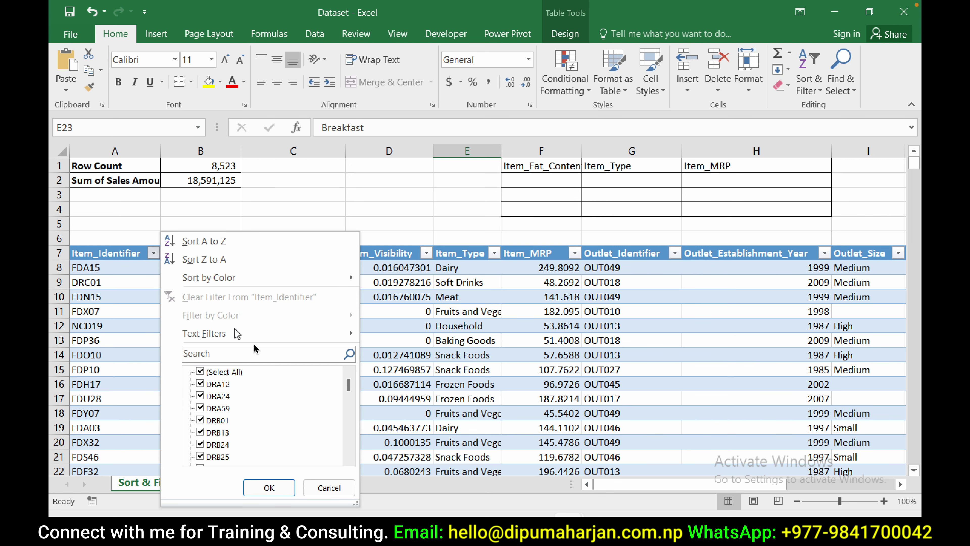
mouse_move(204, 334)
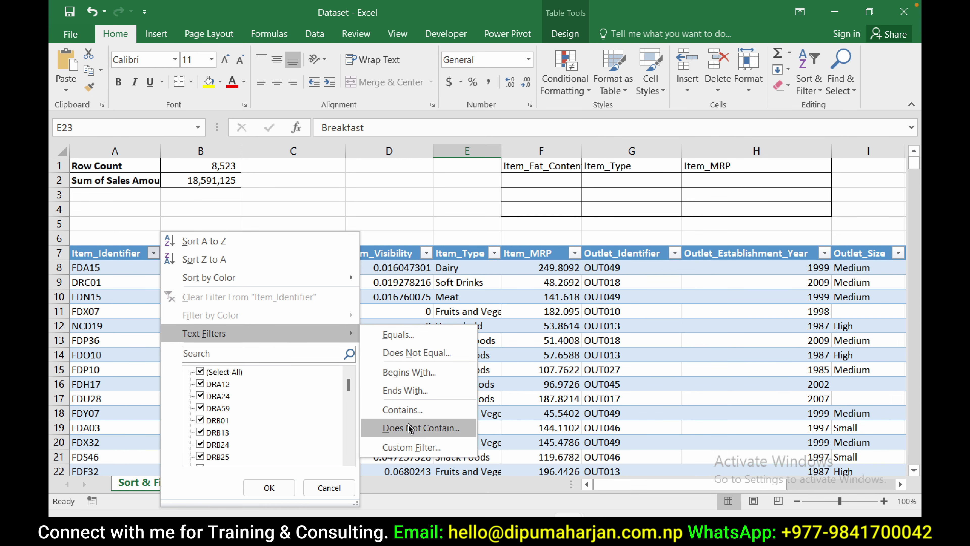
left_click(412, 447)
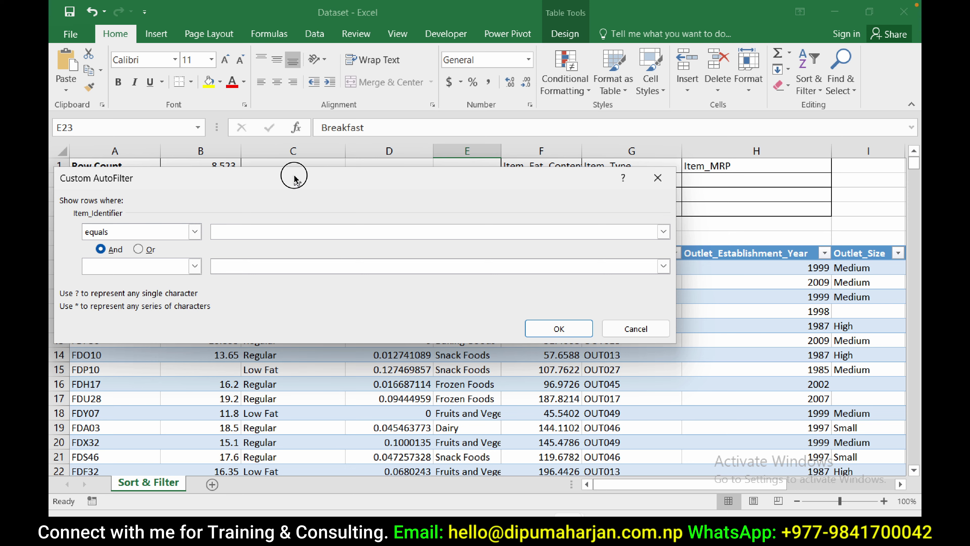
left_click_drag(294, 178, 439, 194)
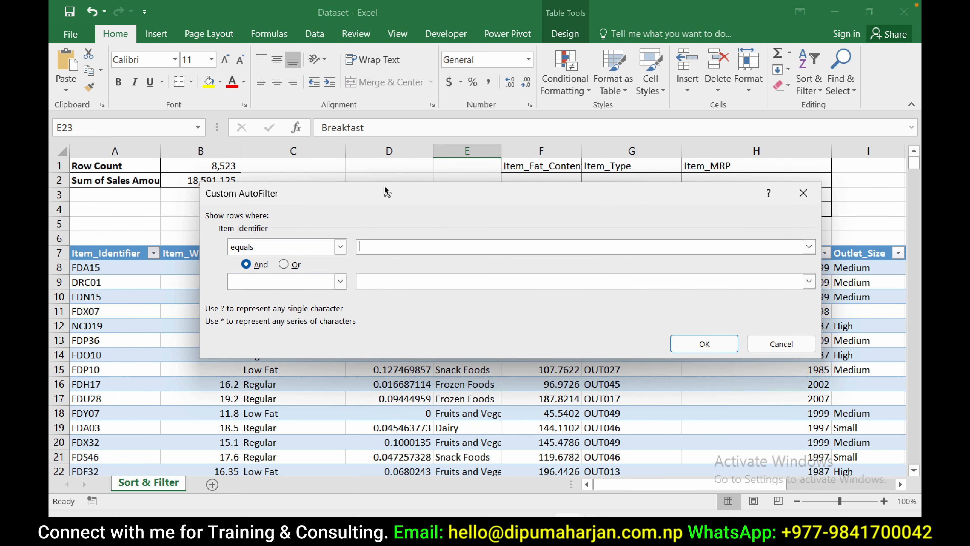
left_click_drag(382, 187, 327, 231)
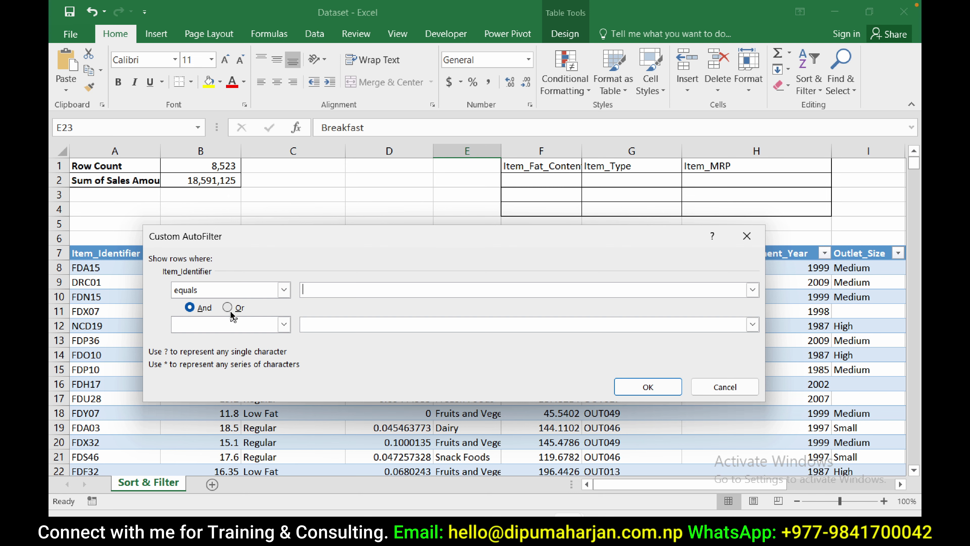
mouse_move(294, 233)
left_mouse_down()
mouse_move(315, 208)
mouse_move(307, 203)
left_mouse_up()
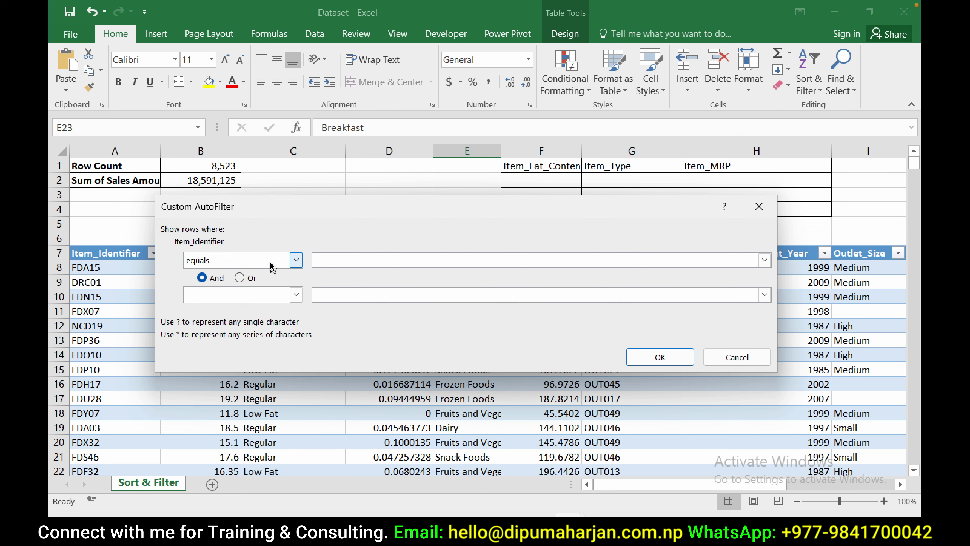
left_click(296, 260)
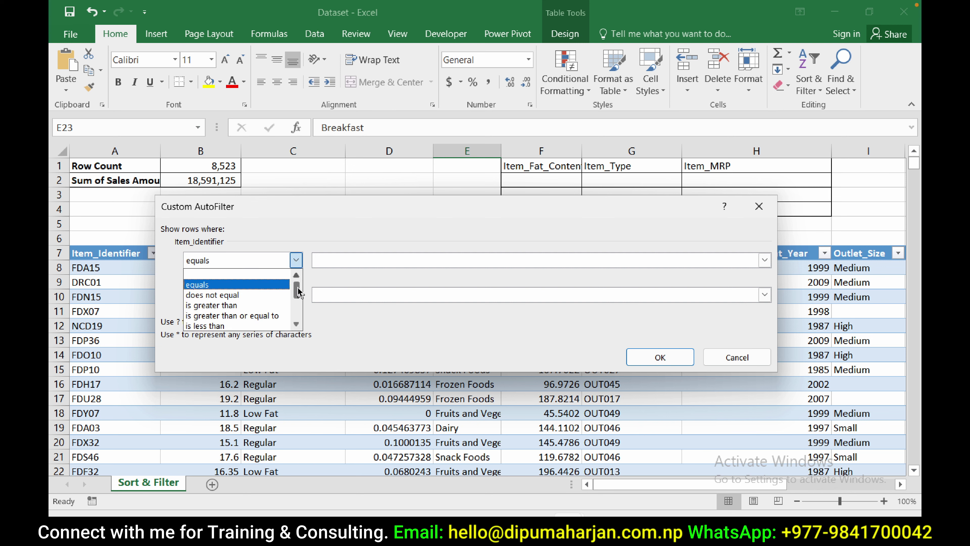
left_click_drag(297, 290, 298, 305)
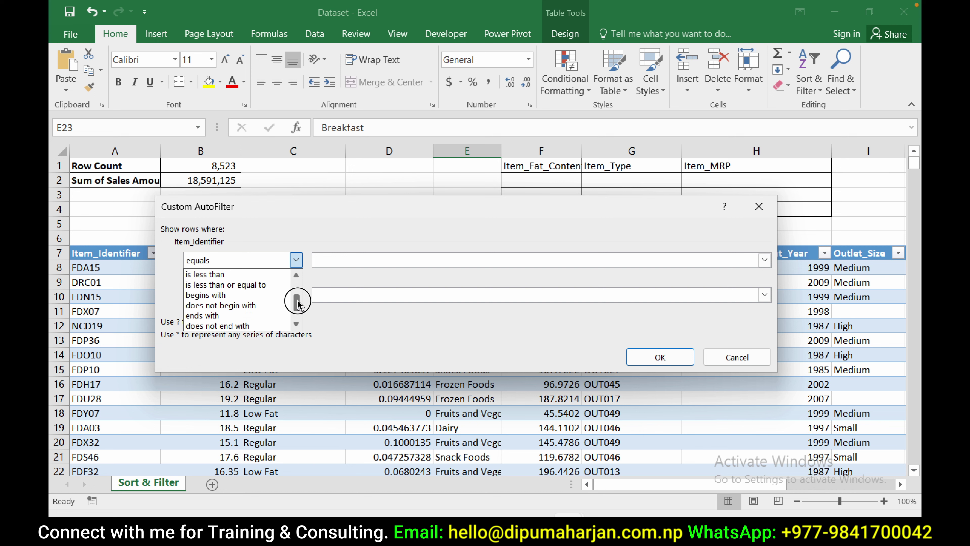
left_click(228, 295)
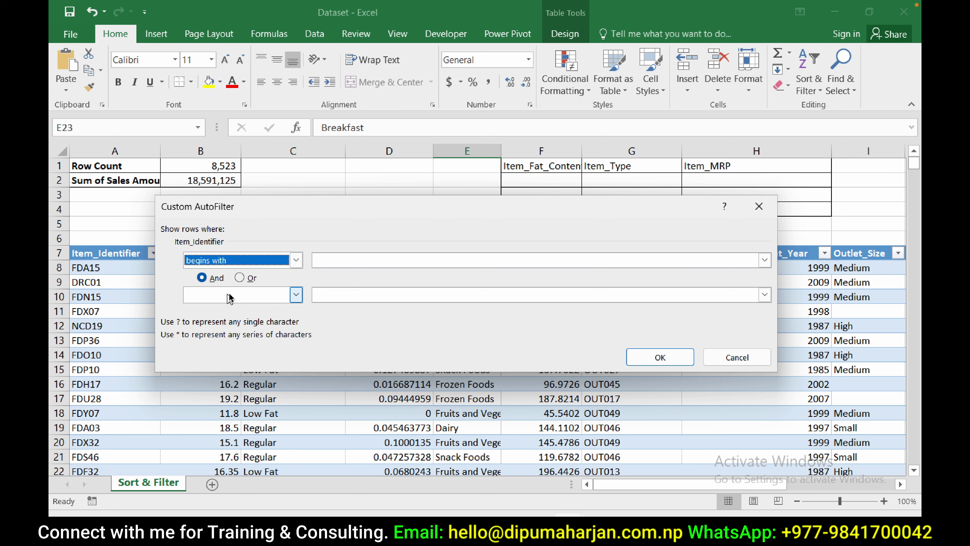
left_click(338, 262)
type("F")
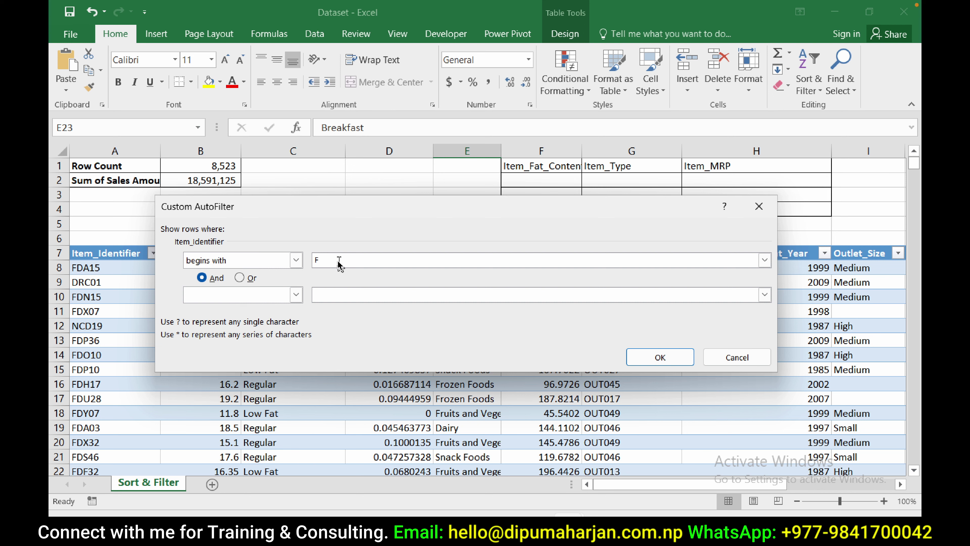
- Add an ends with 0 condition and apply it, leaving 662 rows
left_click(296, 295)
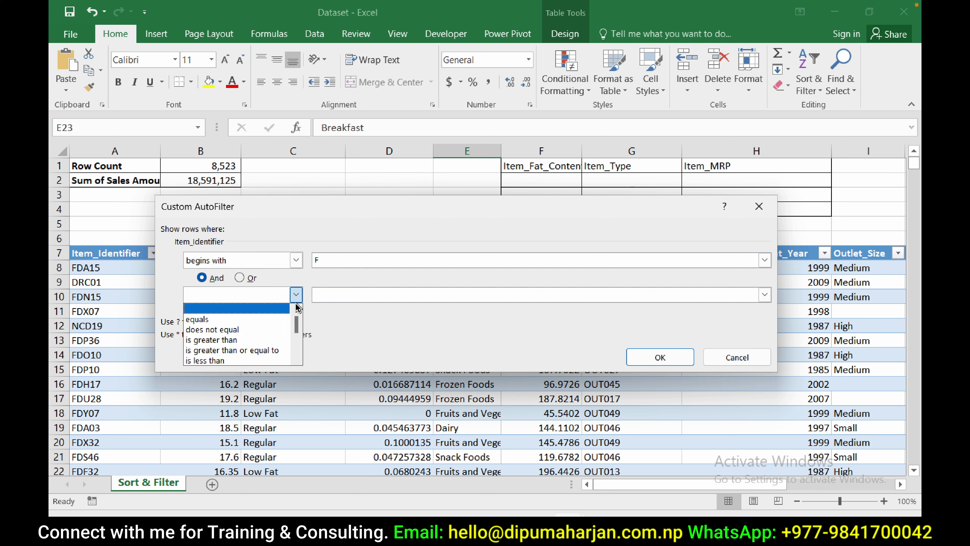
left_click_drag(297, 325, 296, 348)
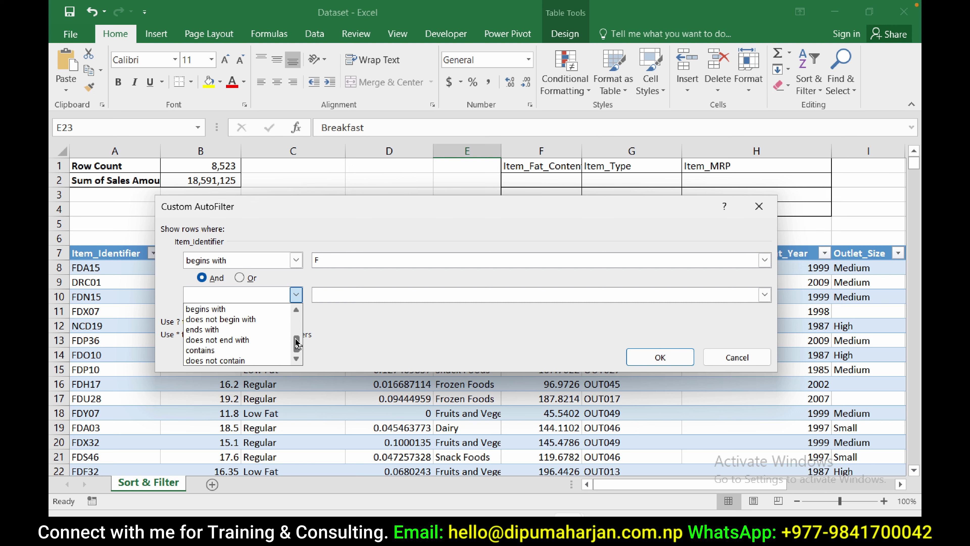
left_click(223, 330)
left_click(341, 296)
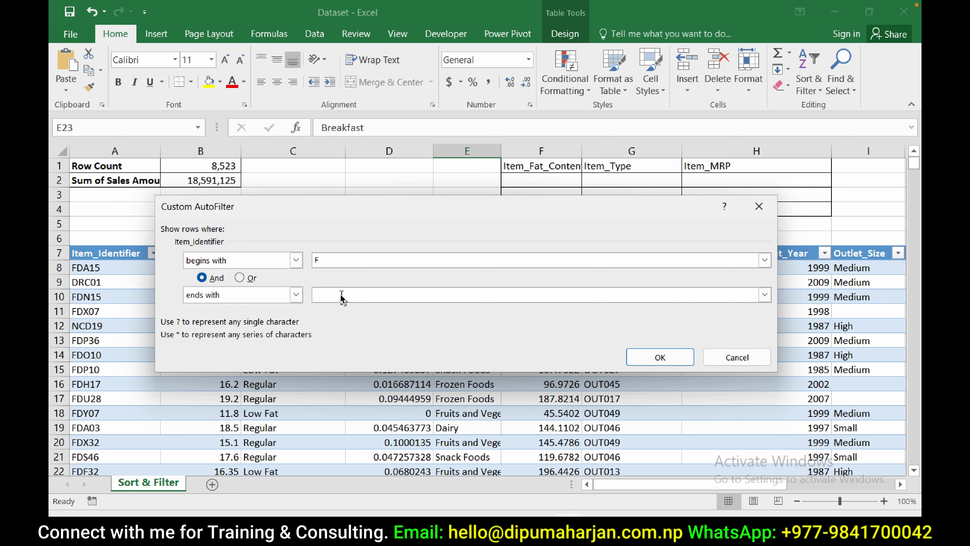
type("0")
left_click(655, 358)
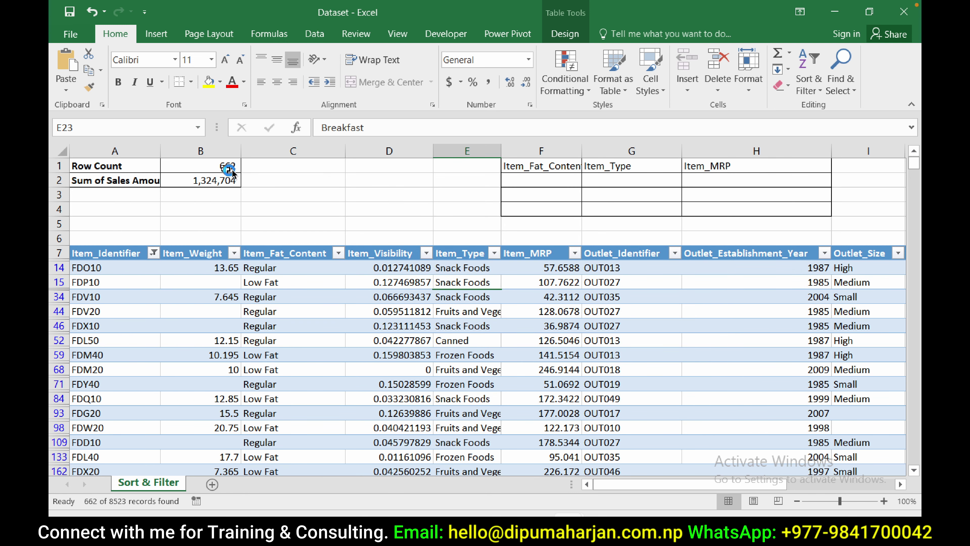
- Change the custom Item_Identifier filter to match either condition (Or)
left_click(153, 253)
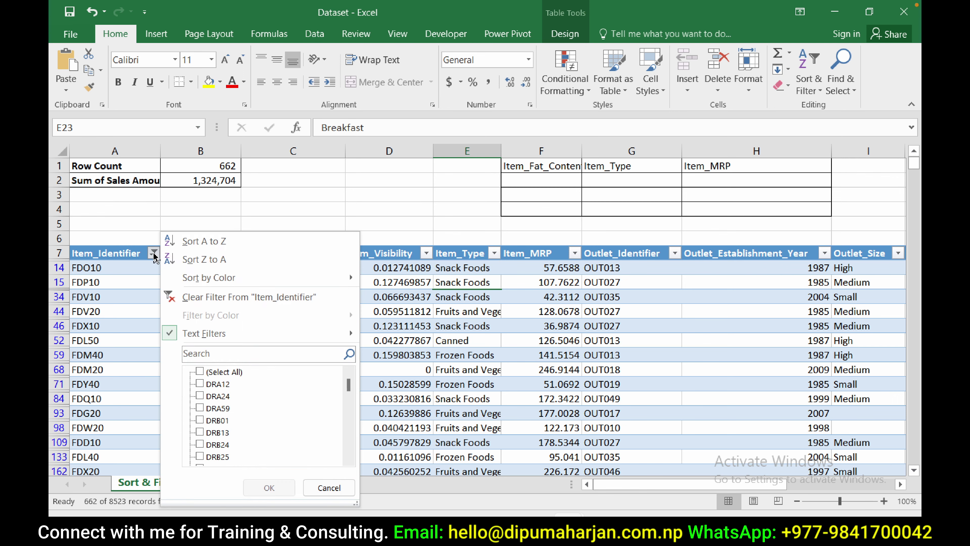
mouse_move(204, 333)
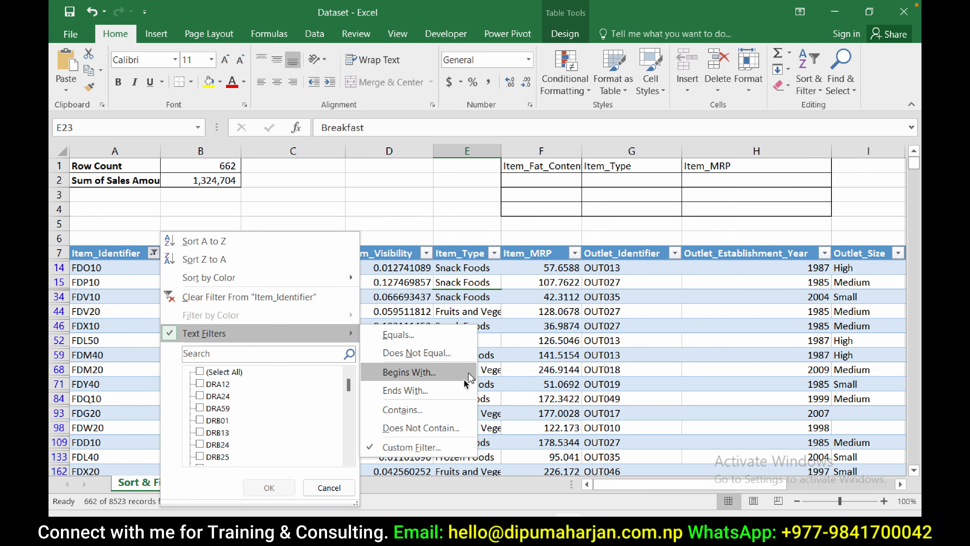
left_click(422, 447)
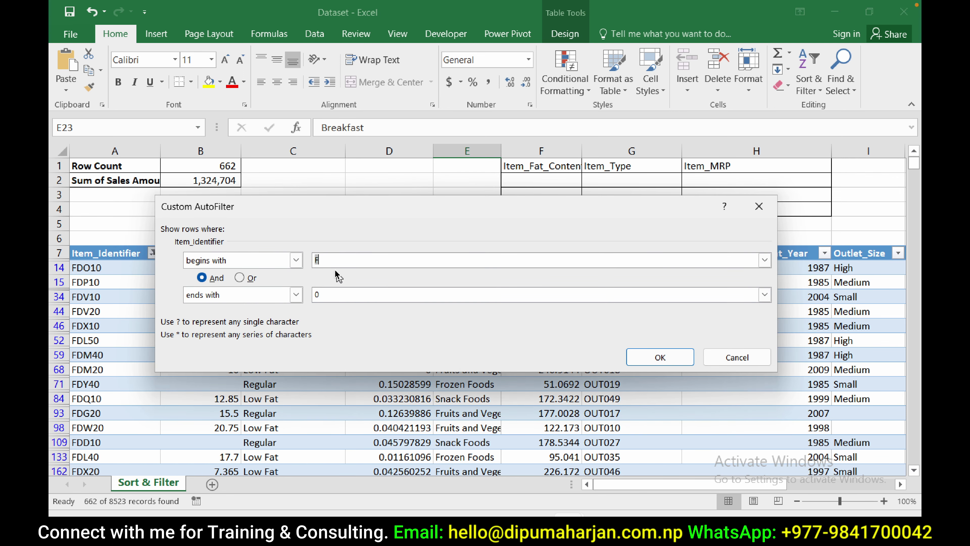
left_click(246, 278)
left_click(674, 358)
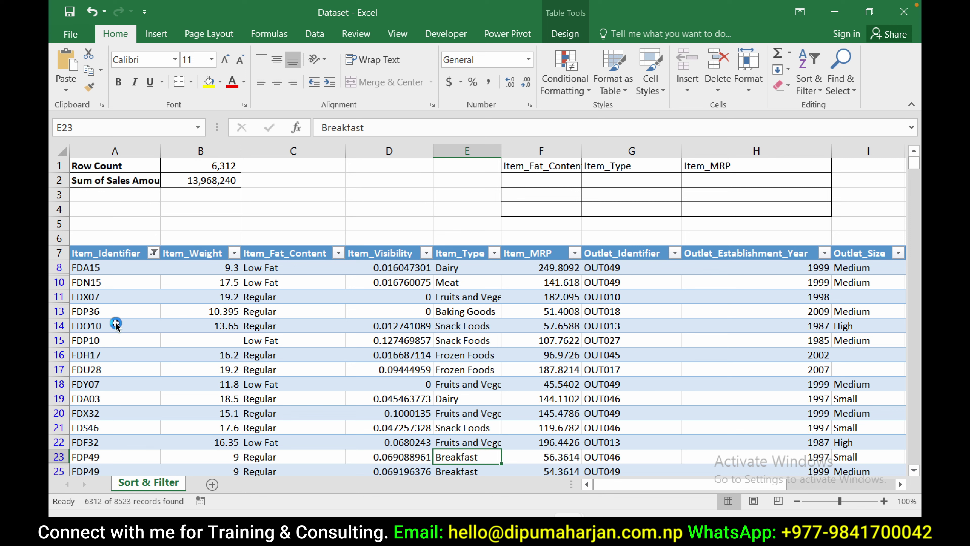
- Revert the custom filter to require both conditions (And), then reopen its conditions
left_click(153, 252)
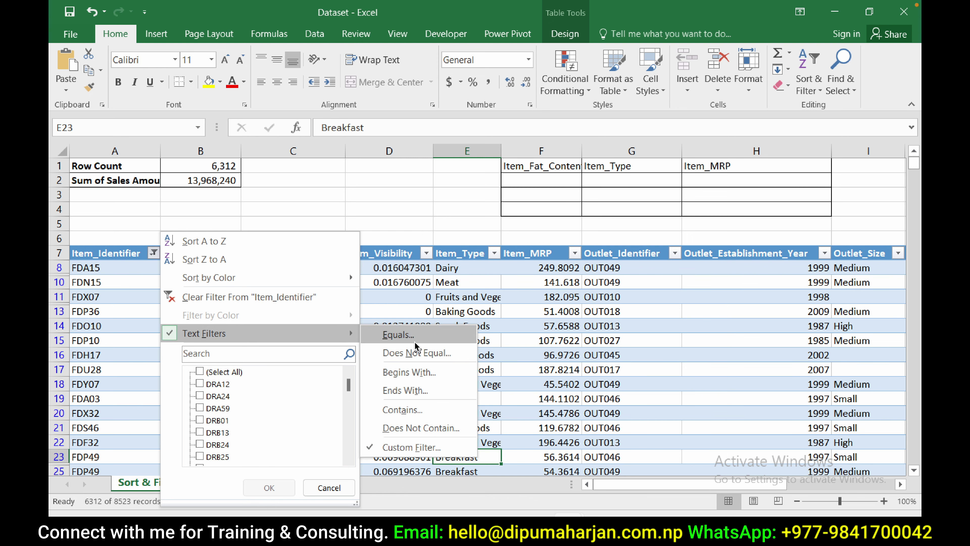
left_click(409, 445)
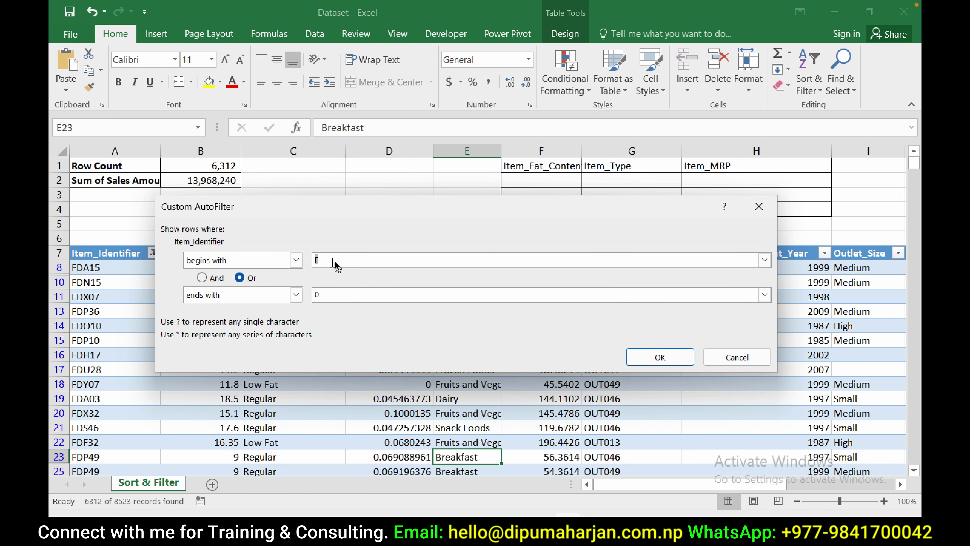
left_click(202, 277)
left_click(657, 359)
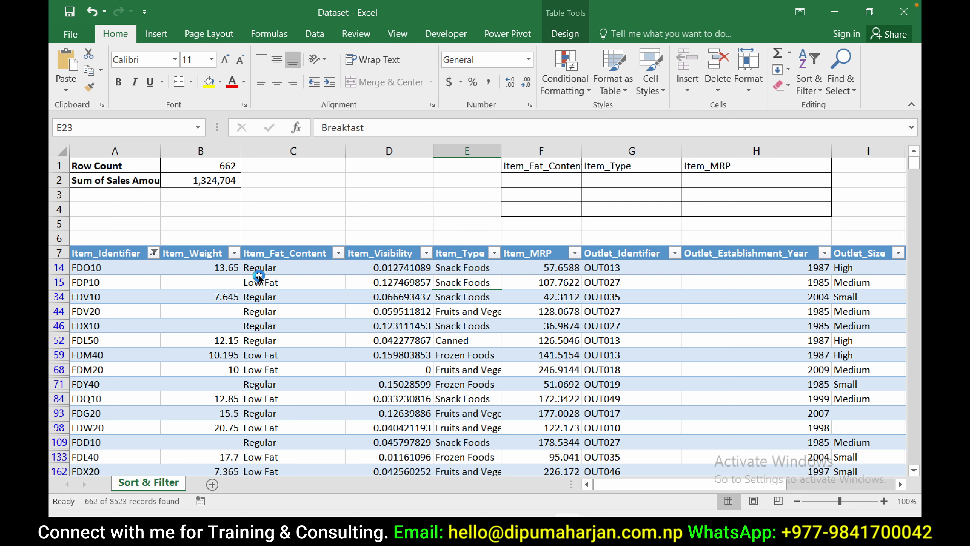
left_click(154, 253)
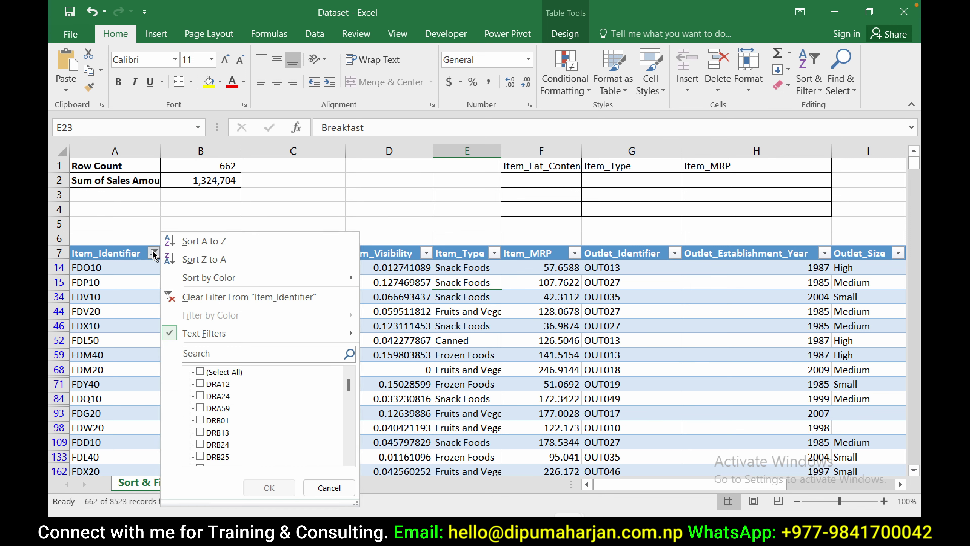
mouse_move(203, 334)
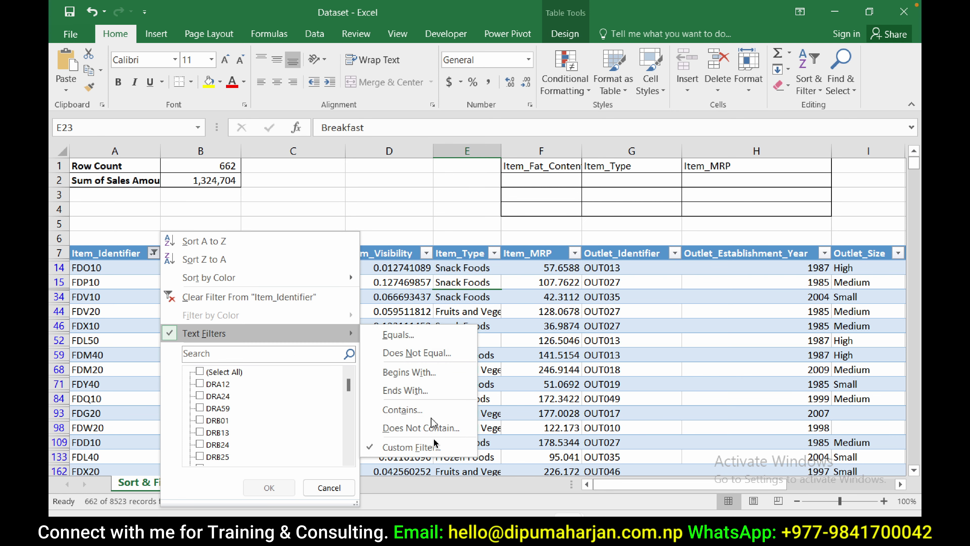
left_click(412, 447)
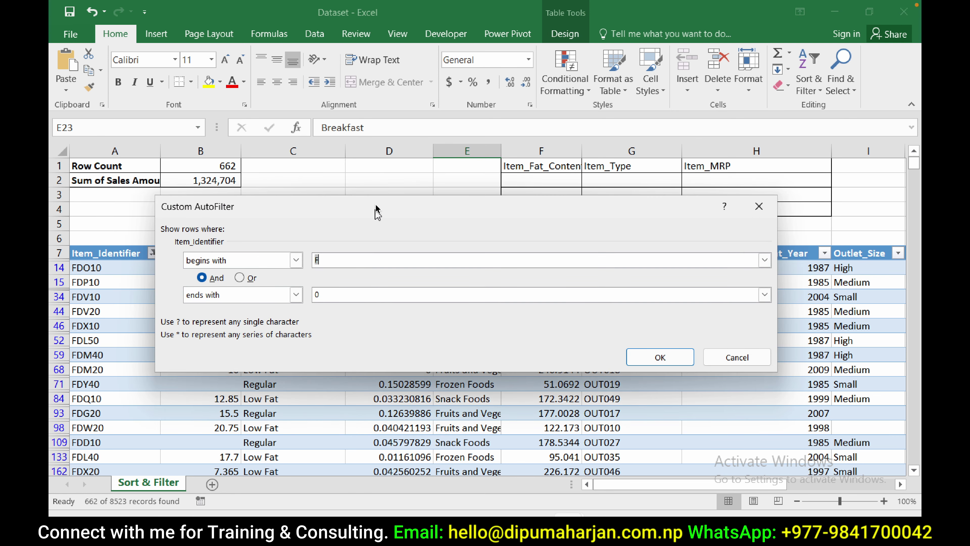
- Change the ends with value from 0 to 0?, leaving 873 rows with sales 1,904,888
left_click_drag(376, 210, 382, 214)
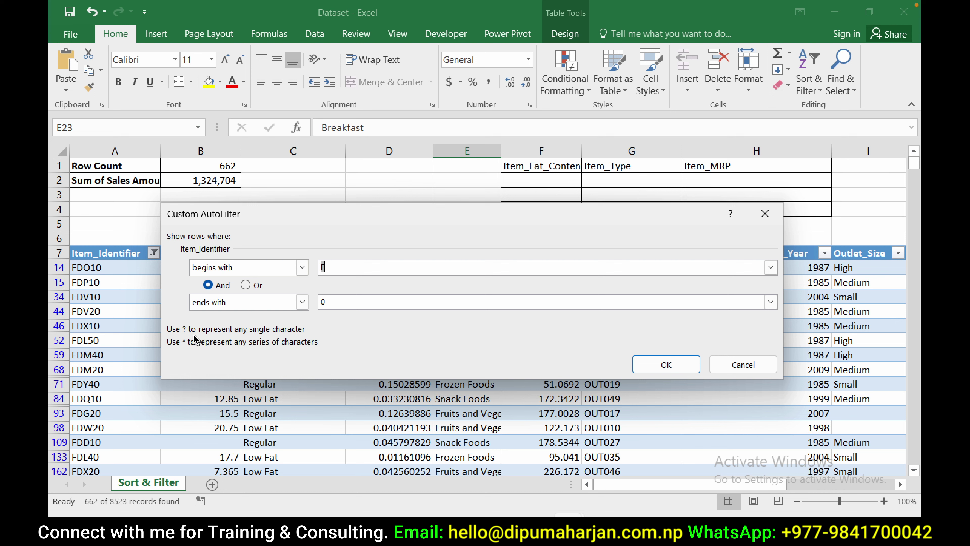
left_click(328, 302)
type("?")
left_click_drag(330, 302, 326, 302)
left_click(328, 302)
left_click(666, 365)
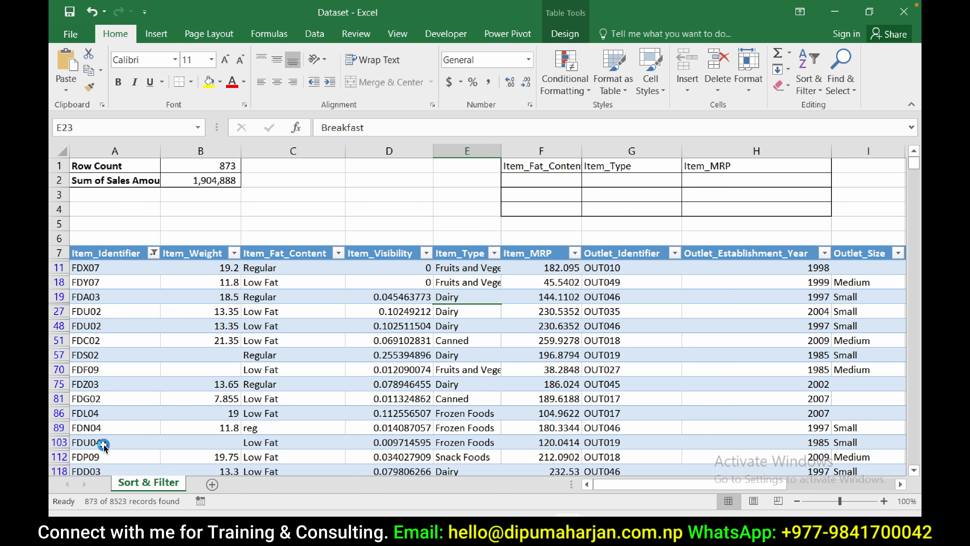
- Review the custom conditions without changes, then clear the Item_Identifier filter
left_click(154, 255)
mouse_move(203, 334)
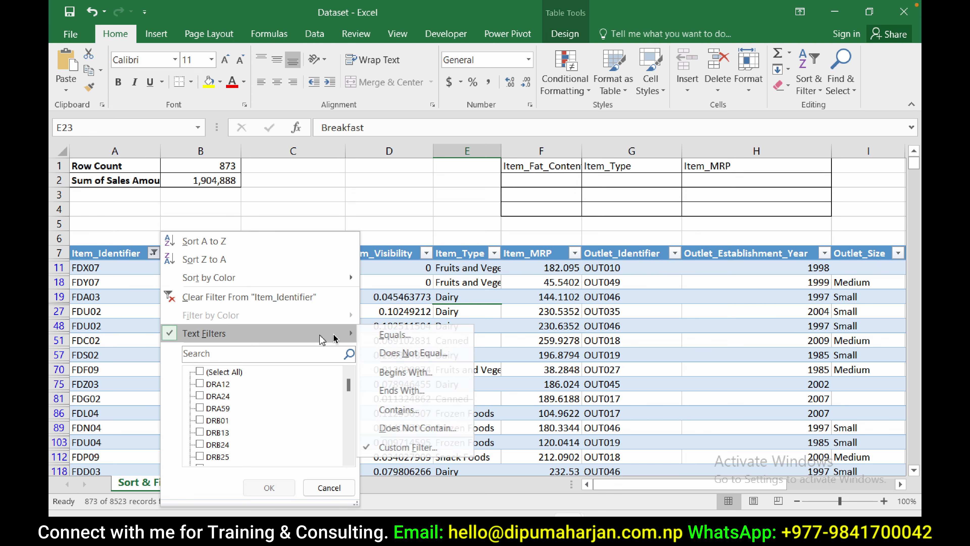
left_click(419, 449)
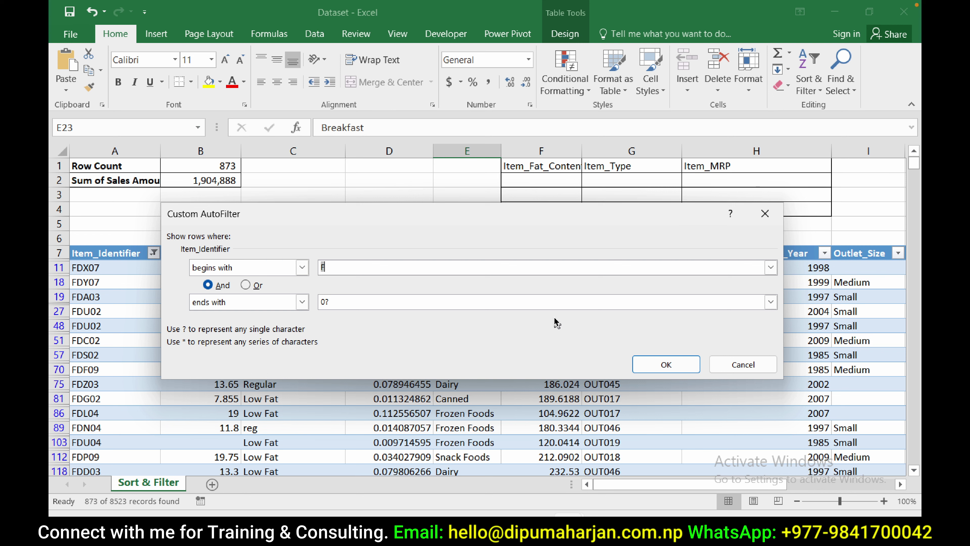
left_click(743, 365)
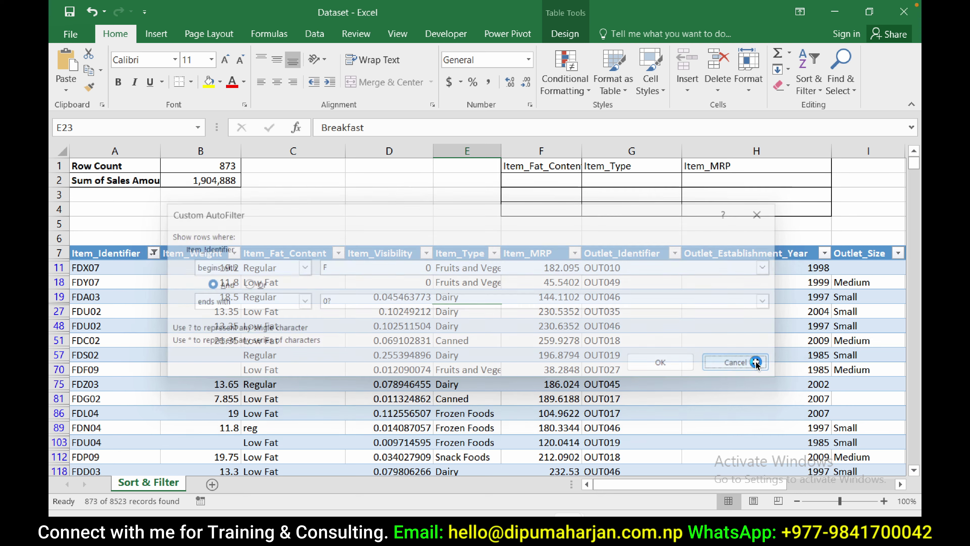
left_click(153, 252)
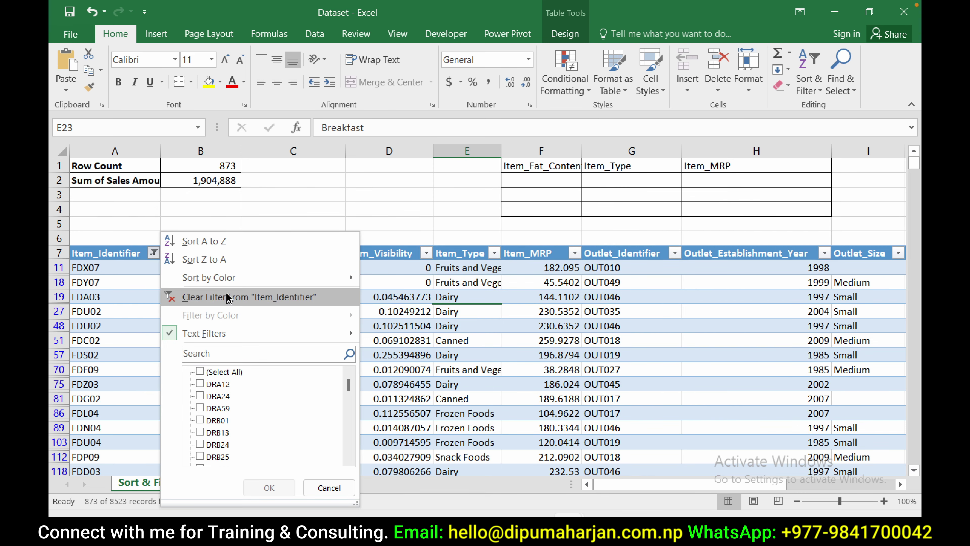
left_click(208, 297)
left_click(221, 297)
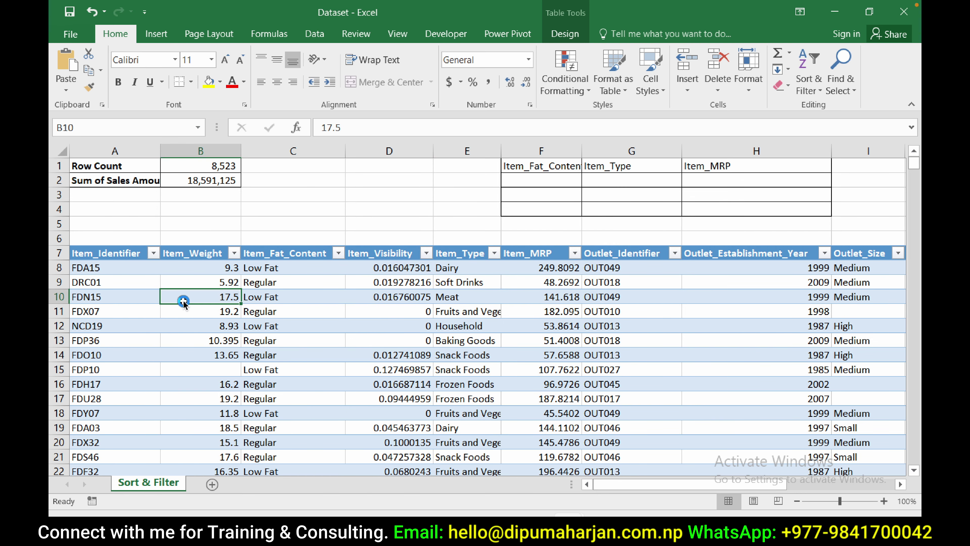
- Filter Item_Fat_Content to show only Low Fat items
left_click(130, 298)
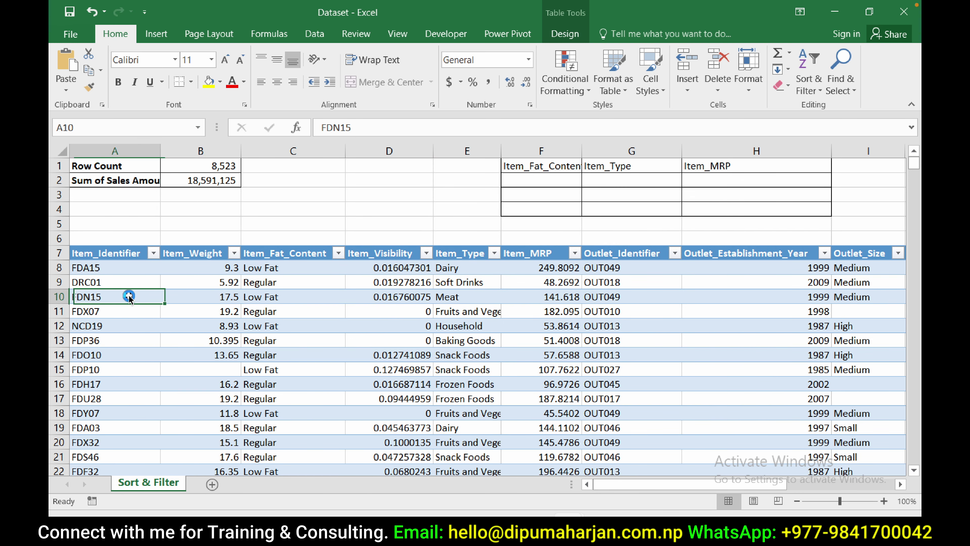
left_click(295, 254)
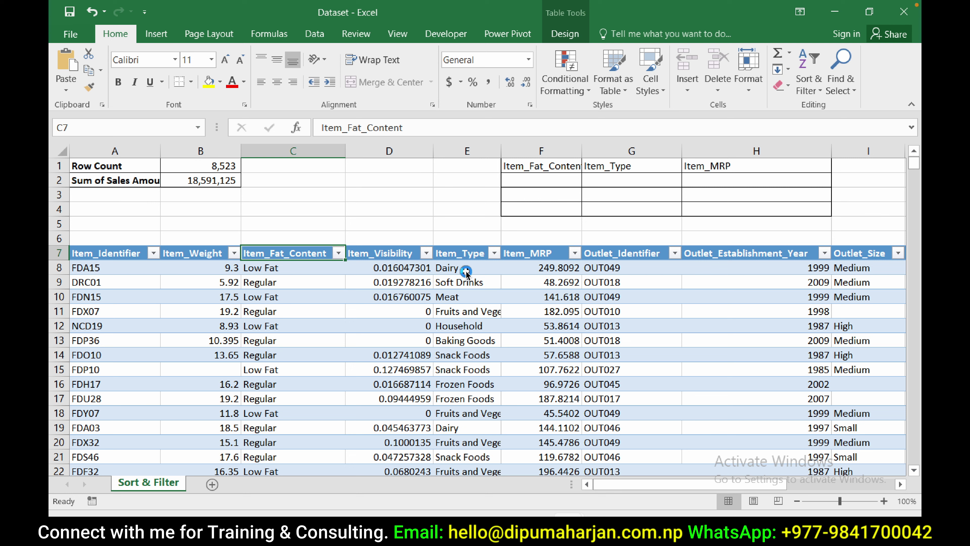
left_click(338, 253)
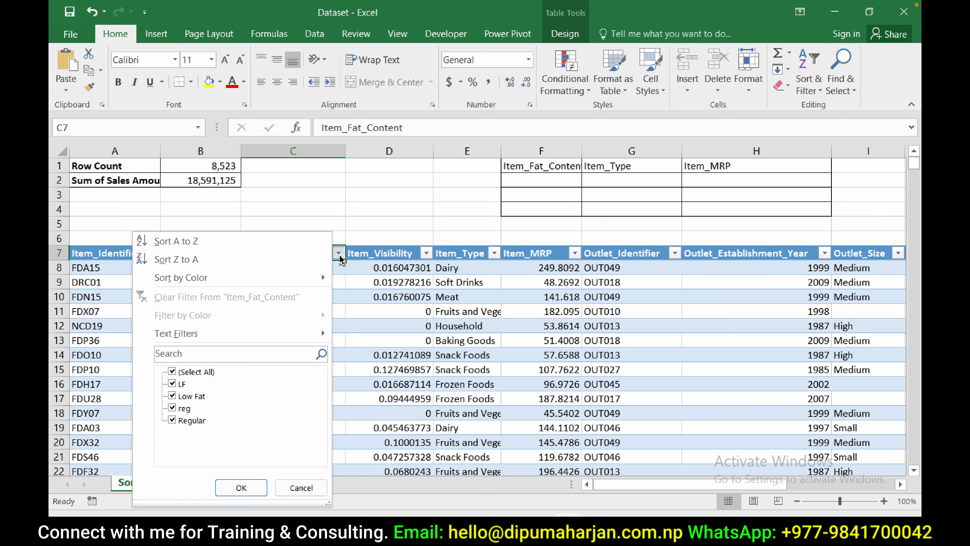
left_click(183, 372)
left_click(178, 396)
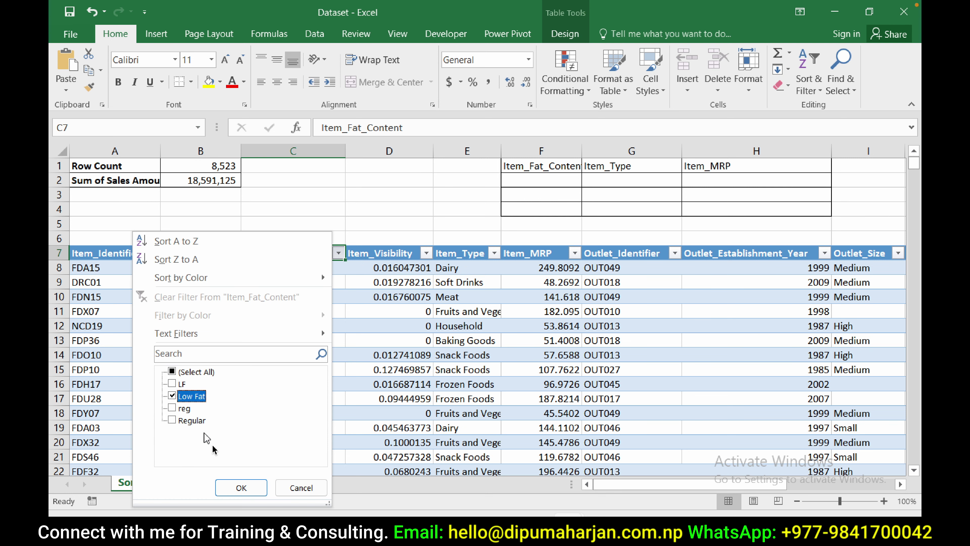
left_click(241, 487)
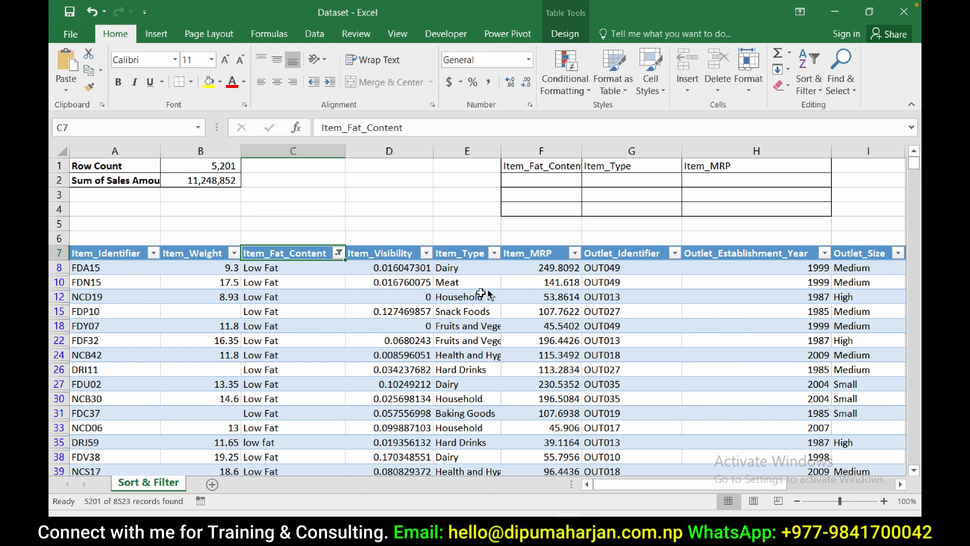
- Filter Item_Type to Dairy only, leaving 394 records
left_click(494, 253)
left_click(327, 372)
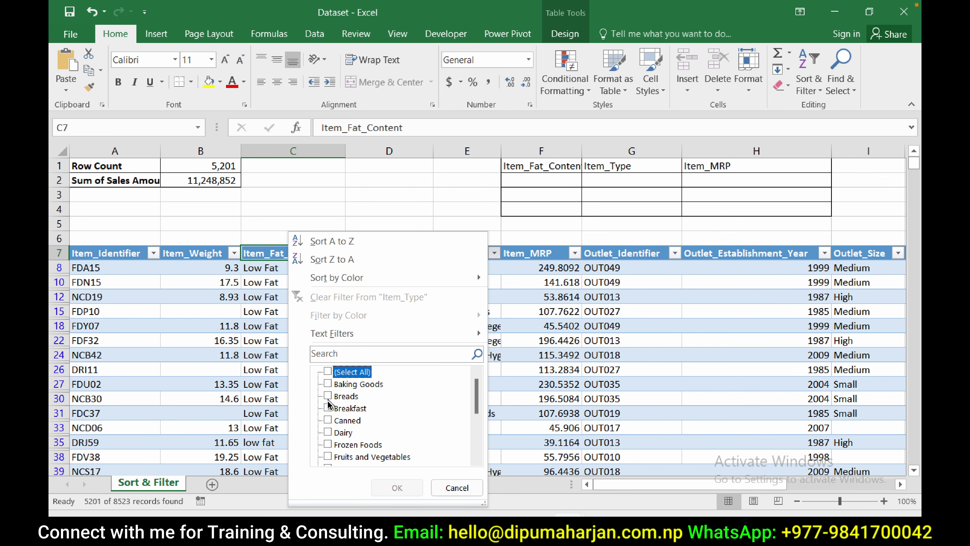
left_click(328, 432)
left_click(397, 487)
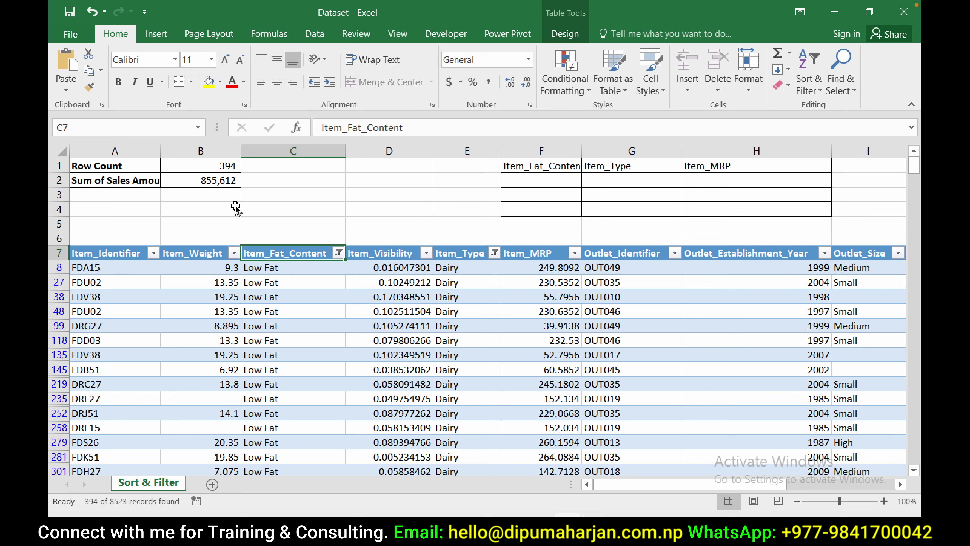
left_click(494, 253)
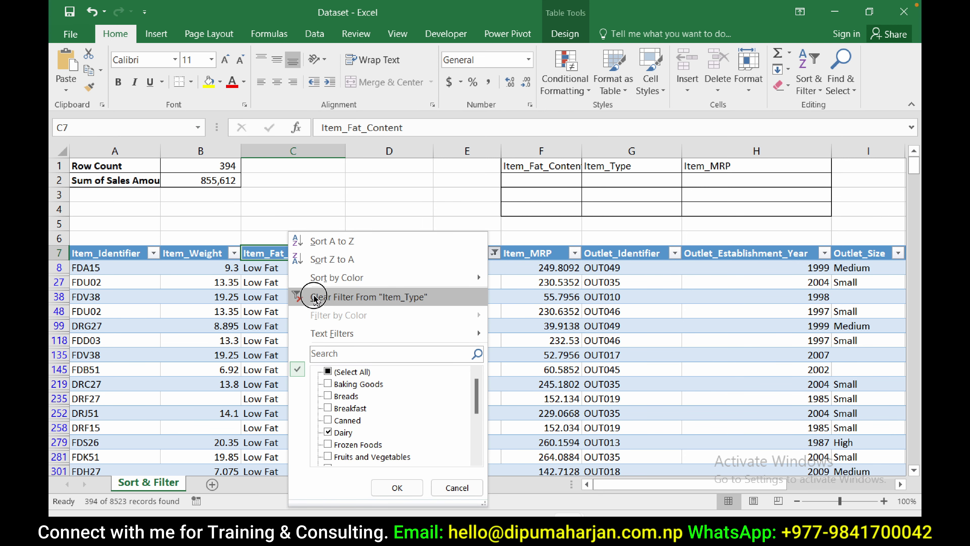
- Clear the Item_Type filter and then the Item_Fat_Content filter
left_click(305, 297)
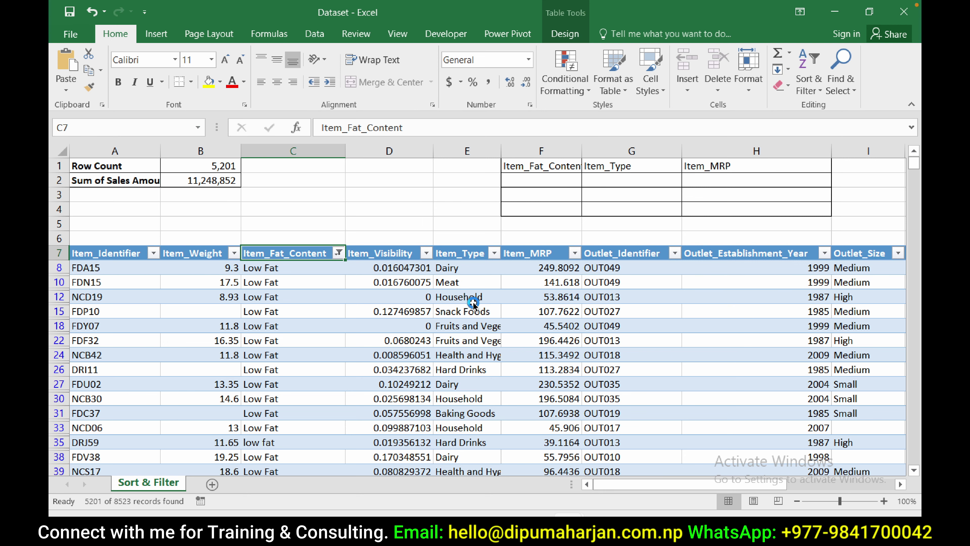
left_click(338, 253)
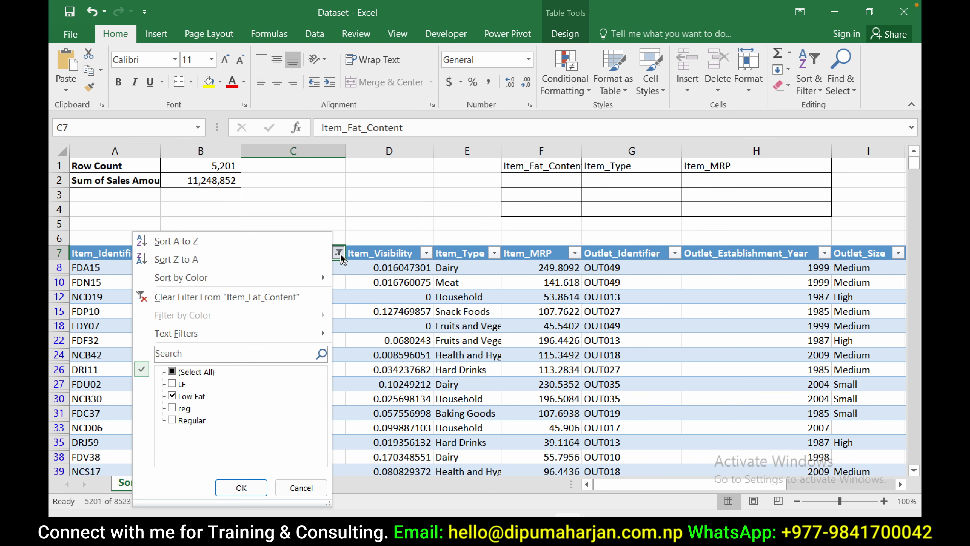
left_click(183, 297)
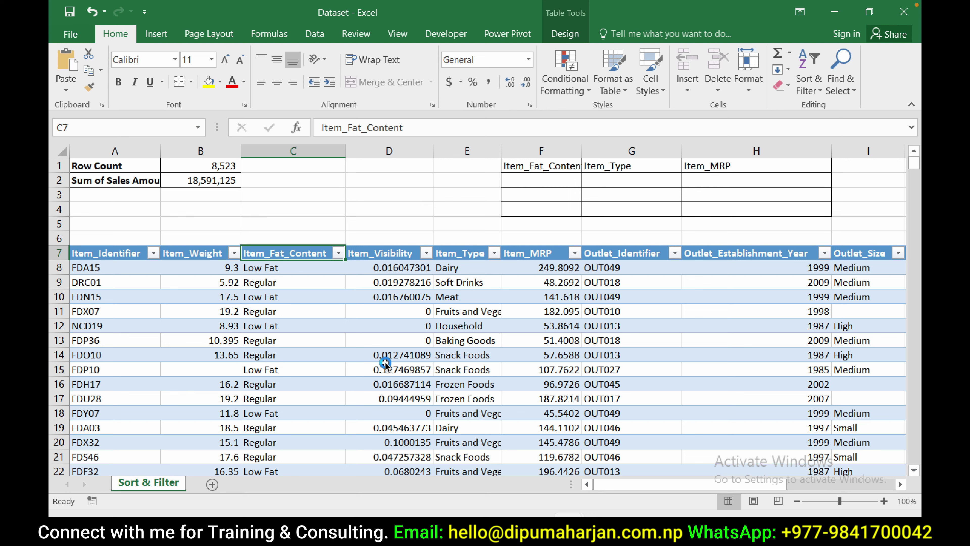
- Enter Low Fat in F2 and Soft Drinks in G2 of the criteria block
left_click(539, 169)
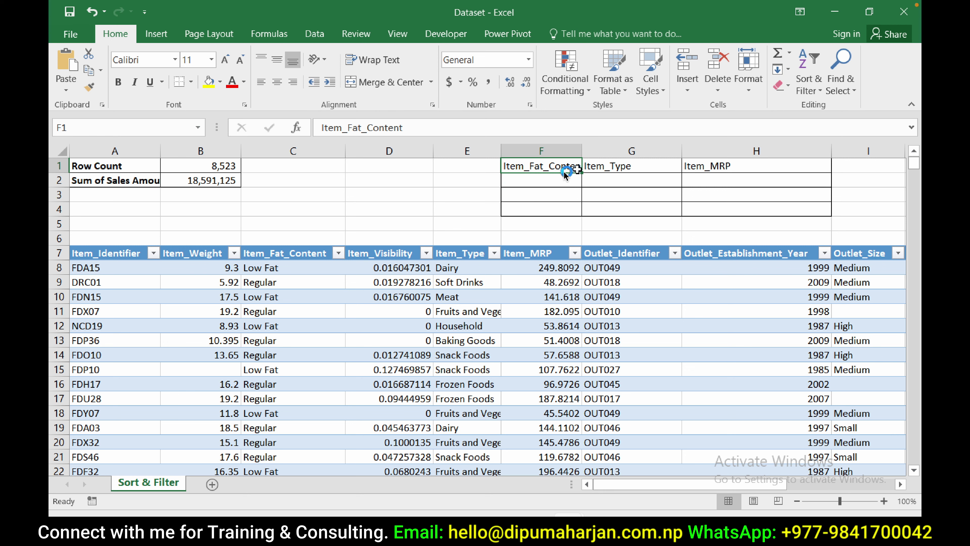
mouse_move(542, 166)
left_mouse_down()
mouse_move(728, 189)
mouse_move(718, 189)
left_mouse_up()
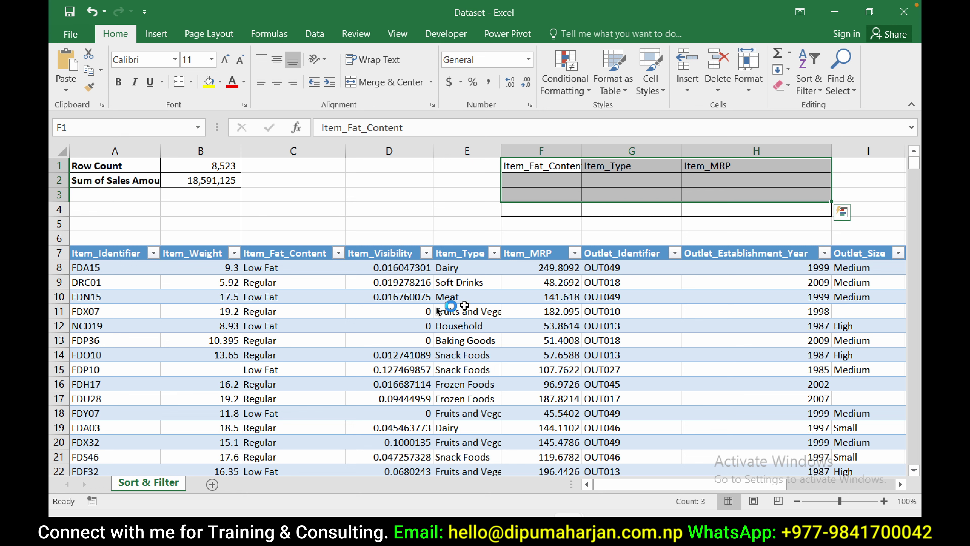
left_click(416, 310)
left_click(538, 180)
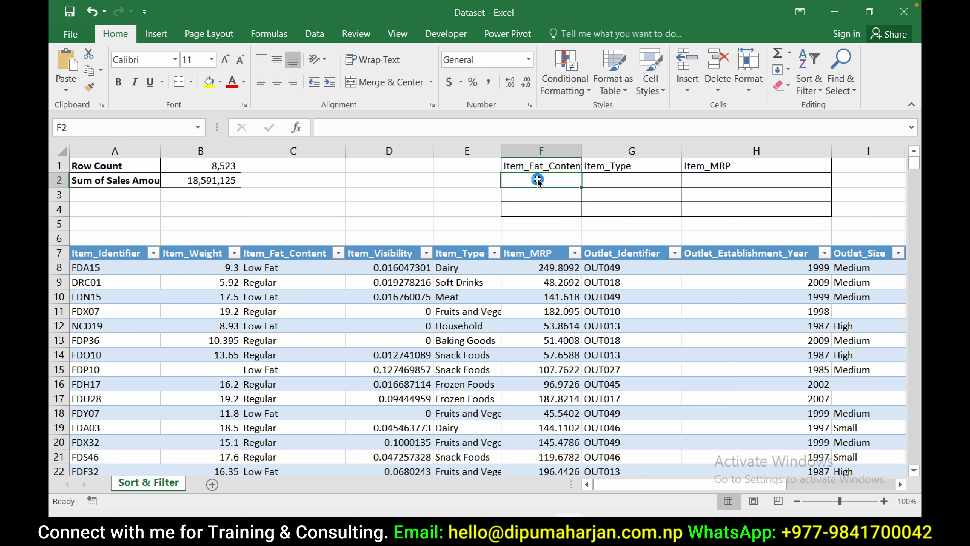
type("Low Fat")
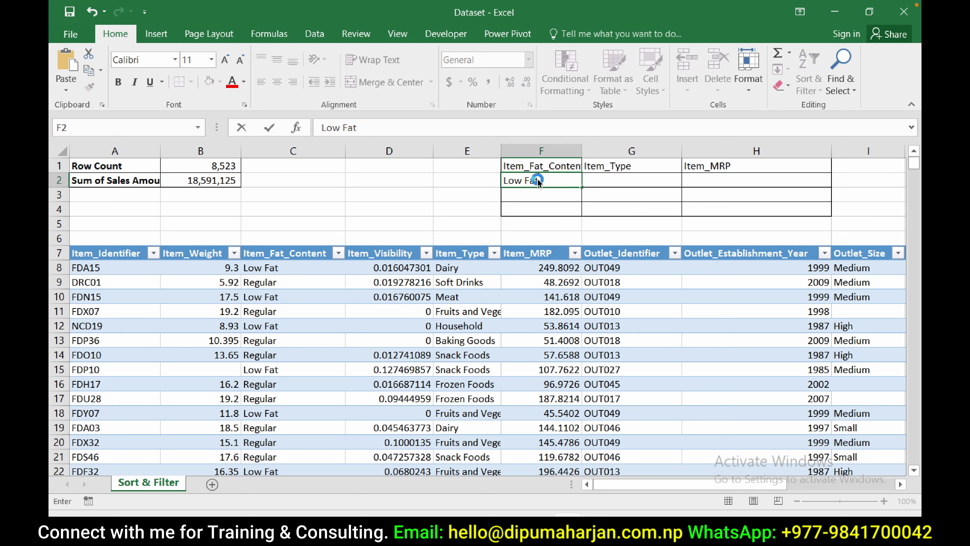
left_click(612, 178)
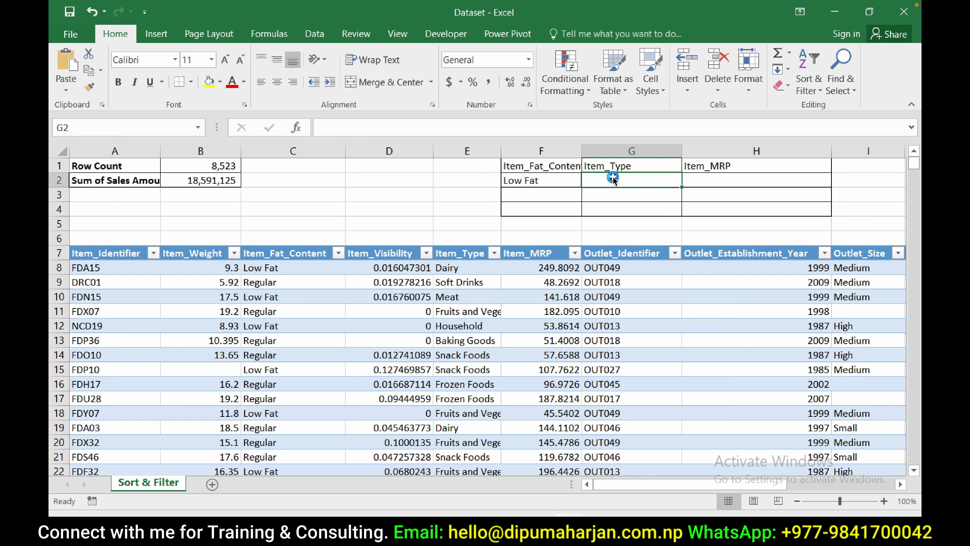
type("Soft D")
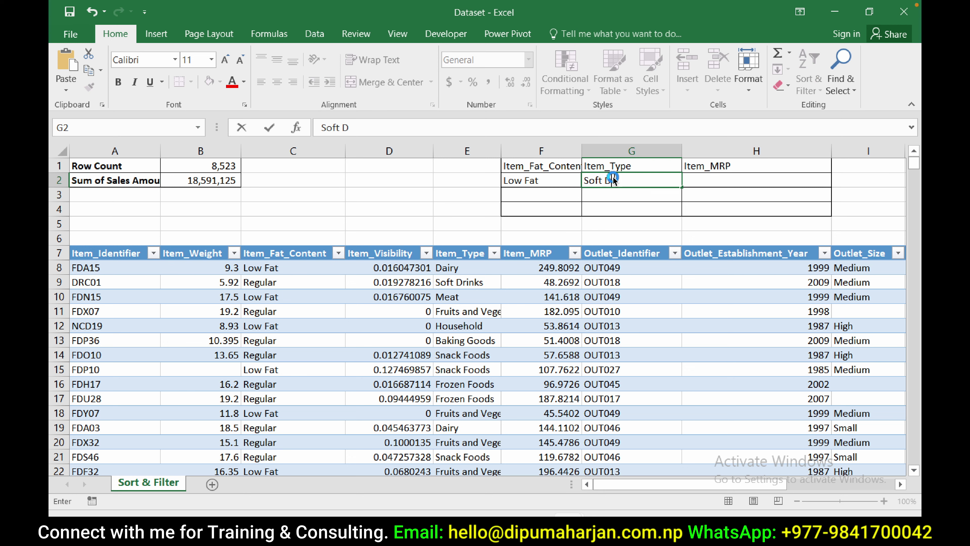
type("rinks")
key("ctrl+Return")
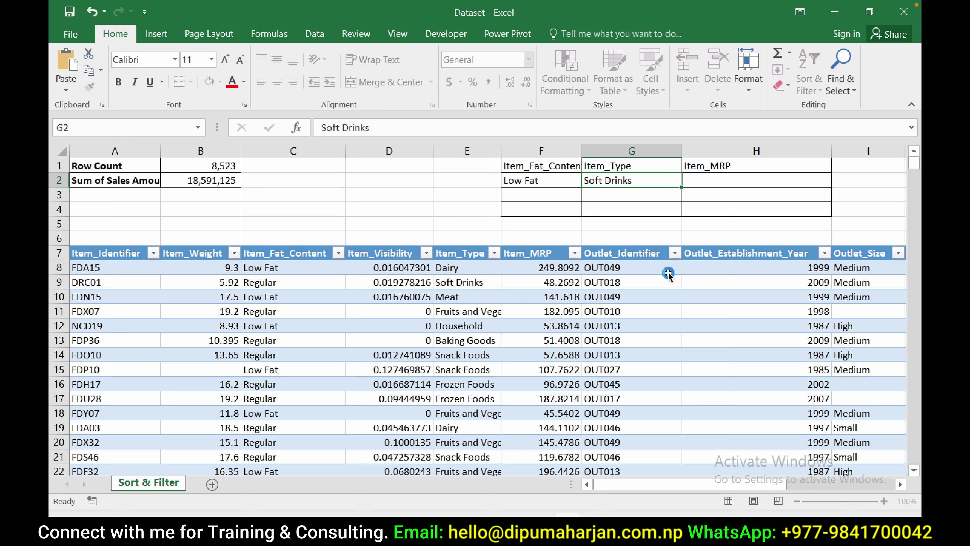
key("Down")
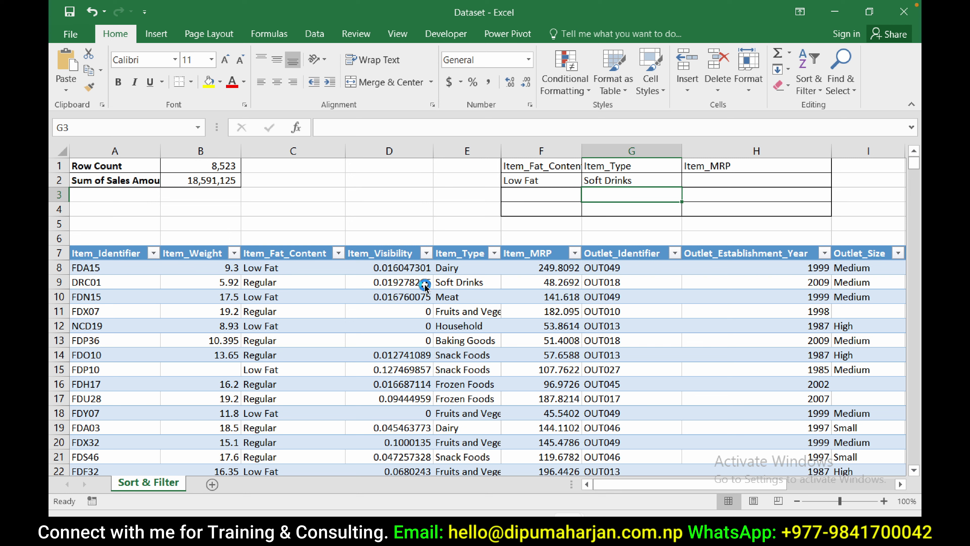
left_click(607, 180)
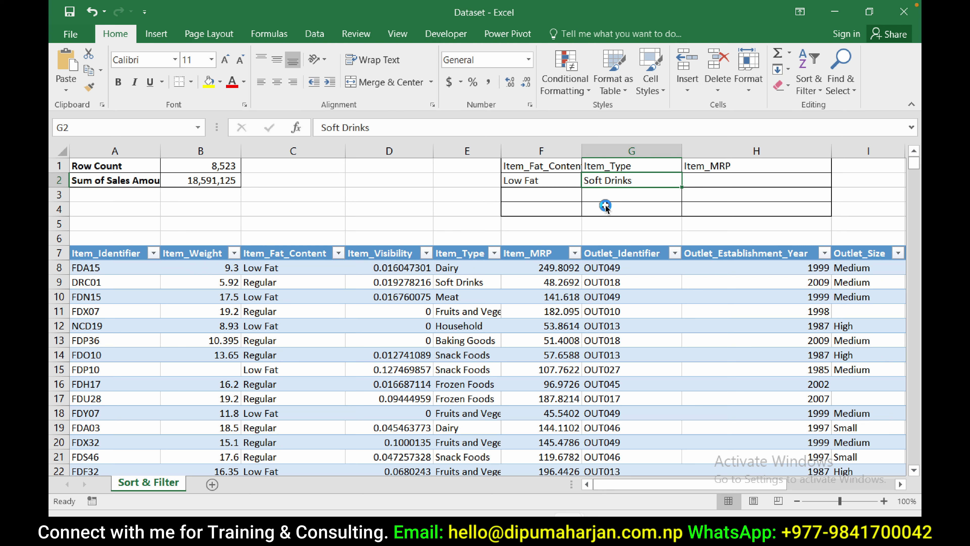
- Move Soft Drinks from G2 down to G3 with cut and paste
key("ctrl+x")
key("Down")
key("ctrl+v")
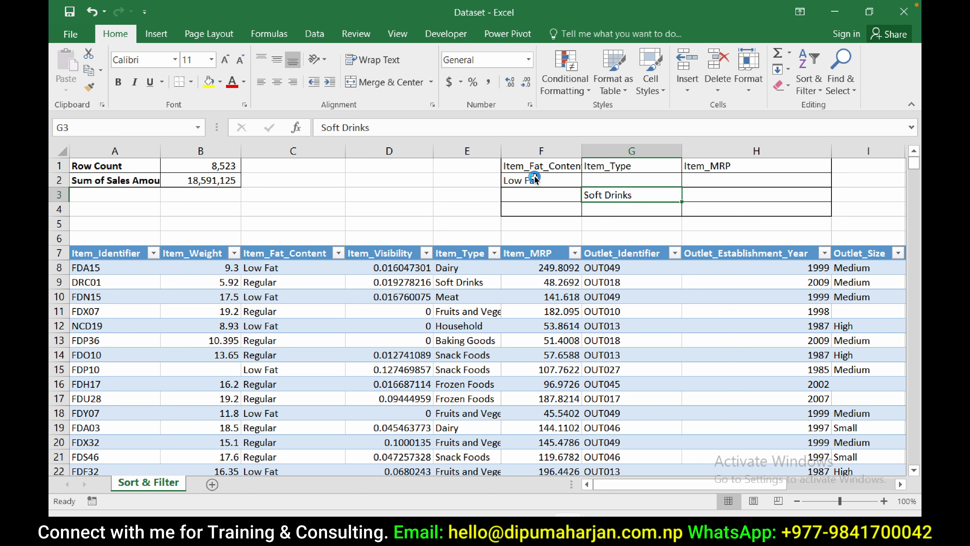
left_click(558, 183)
left_click(594, 196)
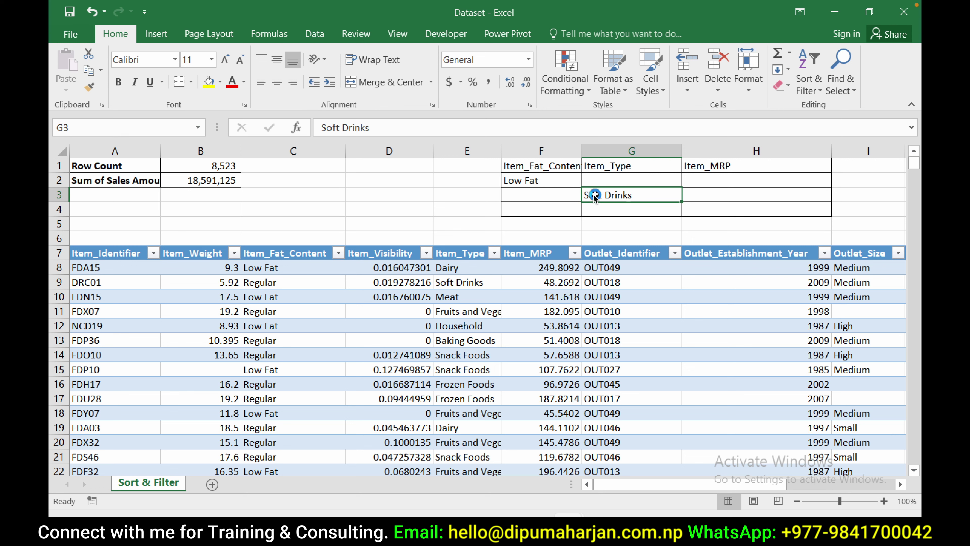
left_click(550, 177)
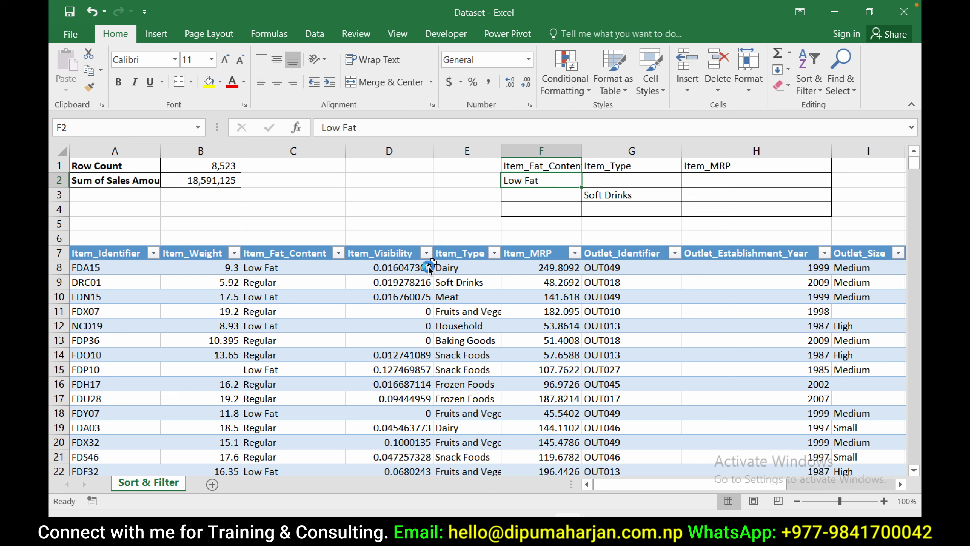
- Select a cell inside the sales table and show the Data tab
left_click(378, 339)
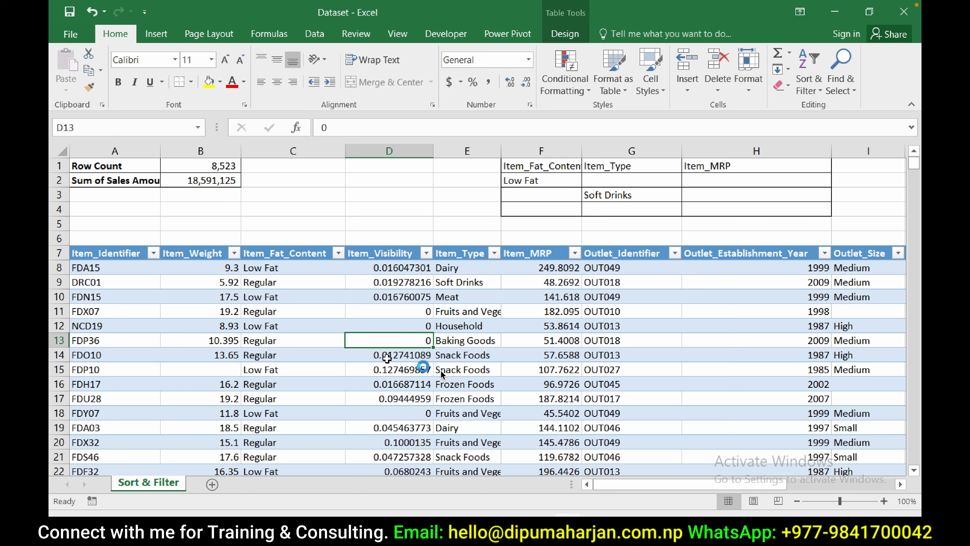
left_click(470, 374)
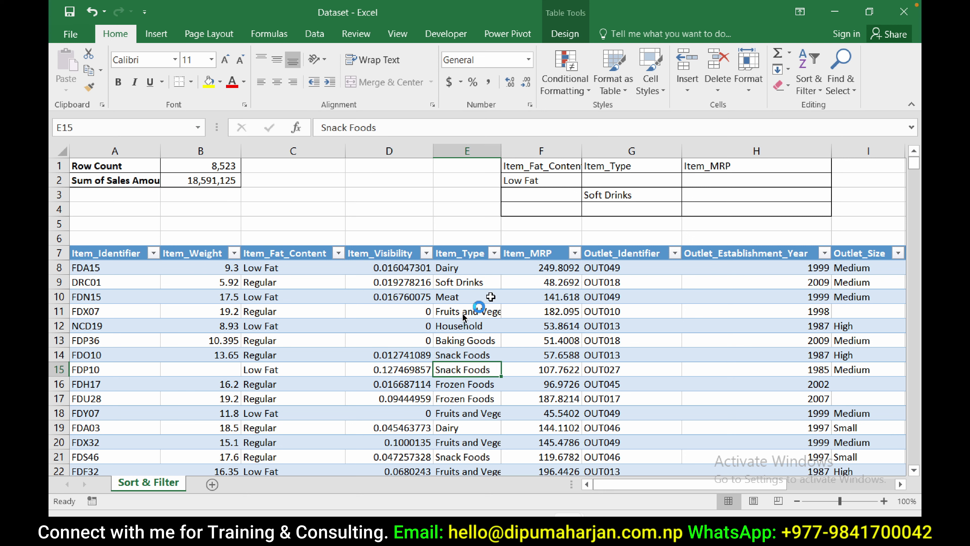
left_click(317, 35)
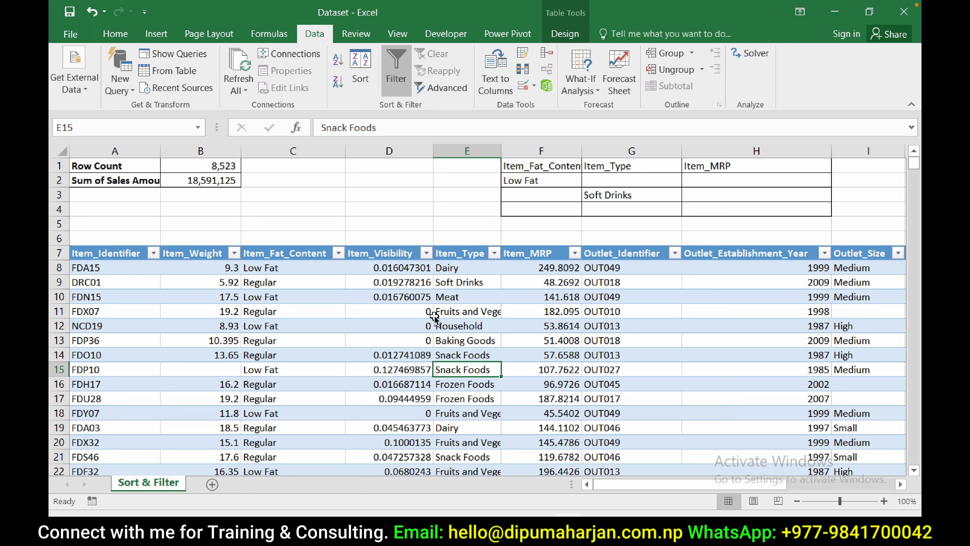
- Run Advanced Filter in place with criteria range F1:G3, leaving 5,300 records
left_click(445, 88)
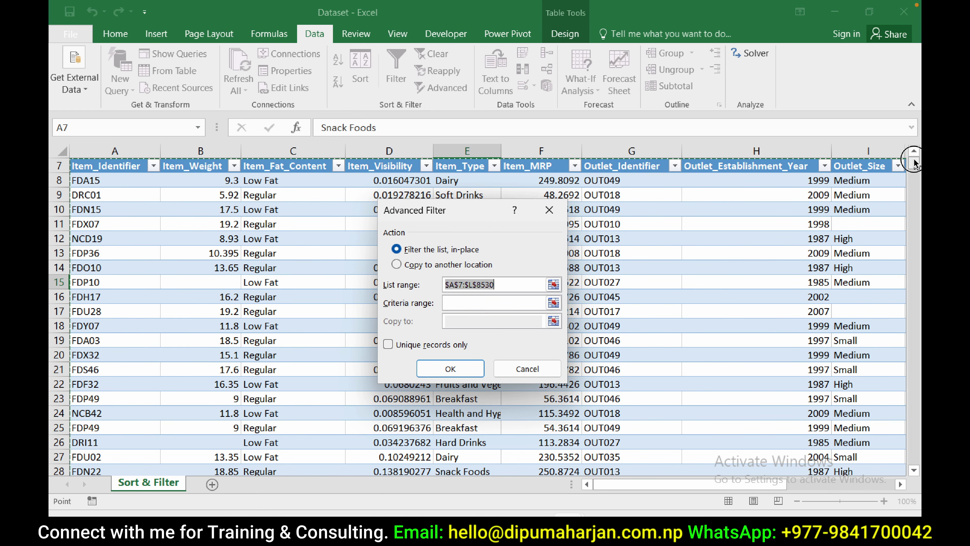
scroll(914, 156, "up", 2)
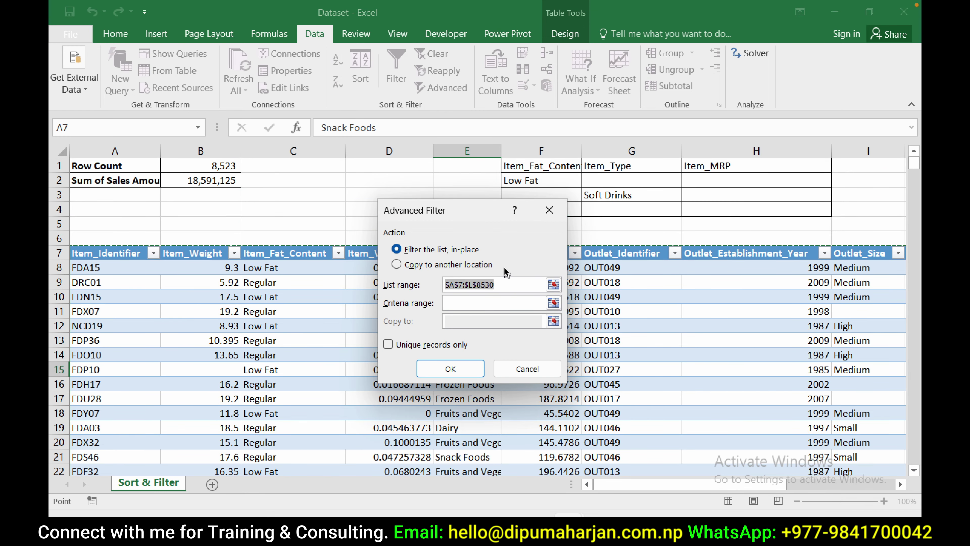
left_click(460, 304)
left_click_drag(481, 211, 387, 250)
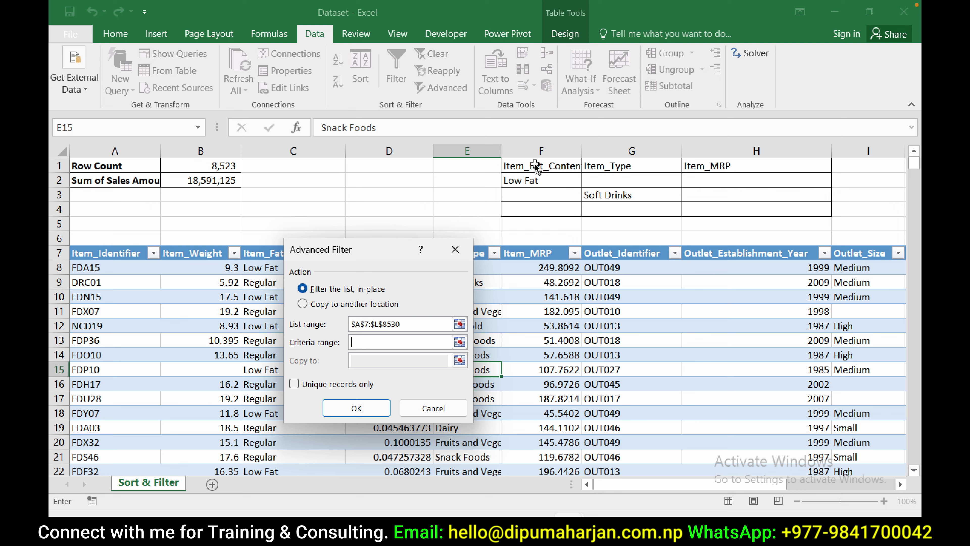
left_click_drag(535, 166, 611, 199)
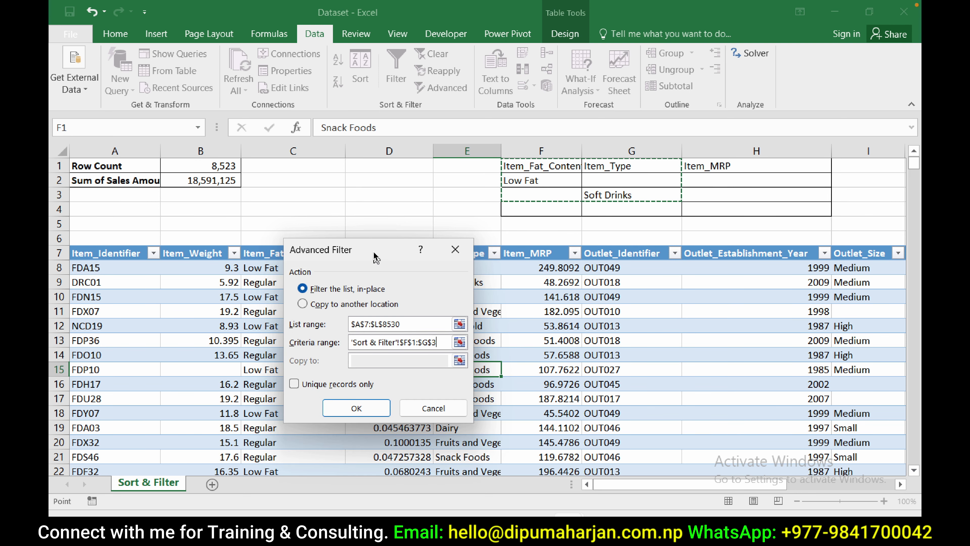
left_click_drag(374, 250, 361, 197)
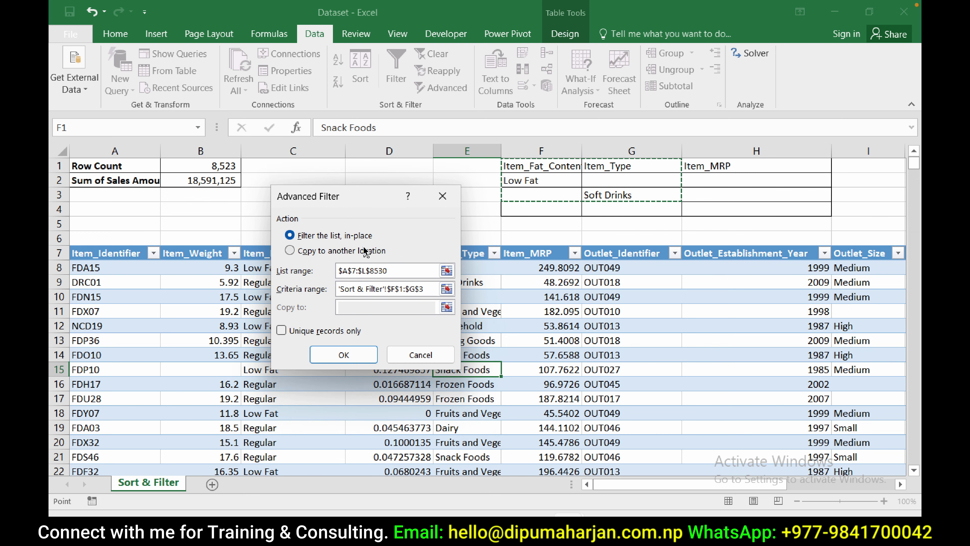
left_click(344, 355)
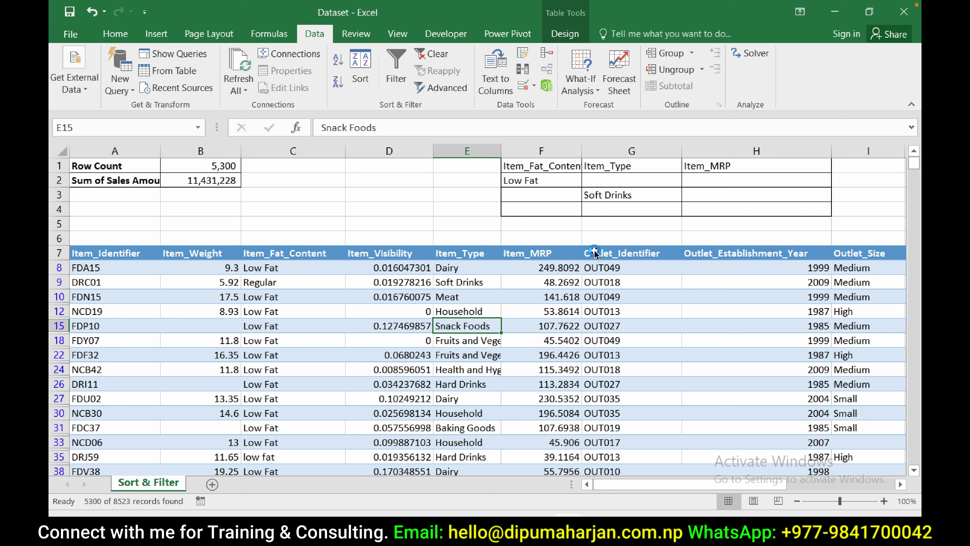
- Change the G3 criterion from Soft Drinks to Dairy
double_click(612, 197)
type("Da")
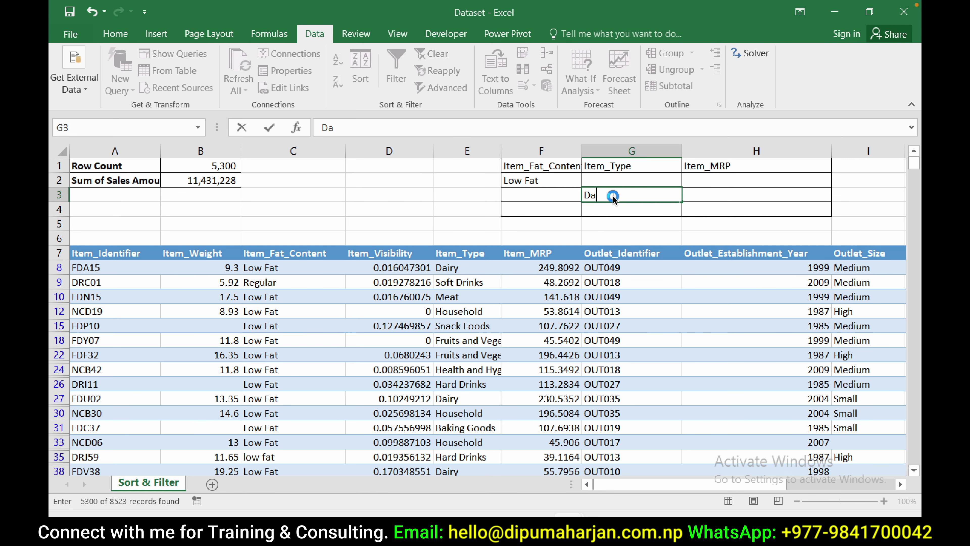
type("iry")
key("Return")
- Clear the filter and rerun Advanced Filter with criteria F1:G3, showing 5,489 records
left_click(423, 312)
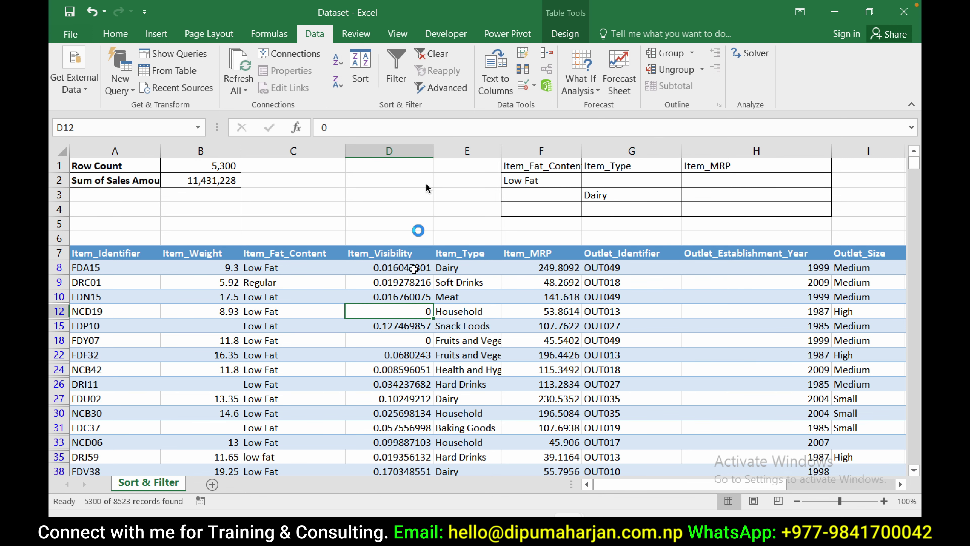
left_click(439, 57)
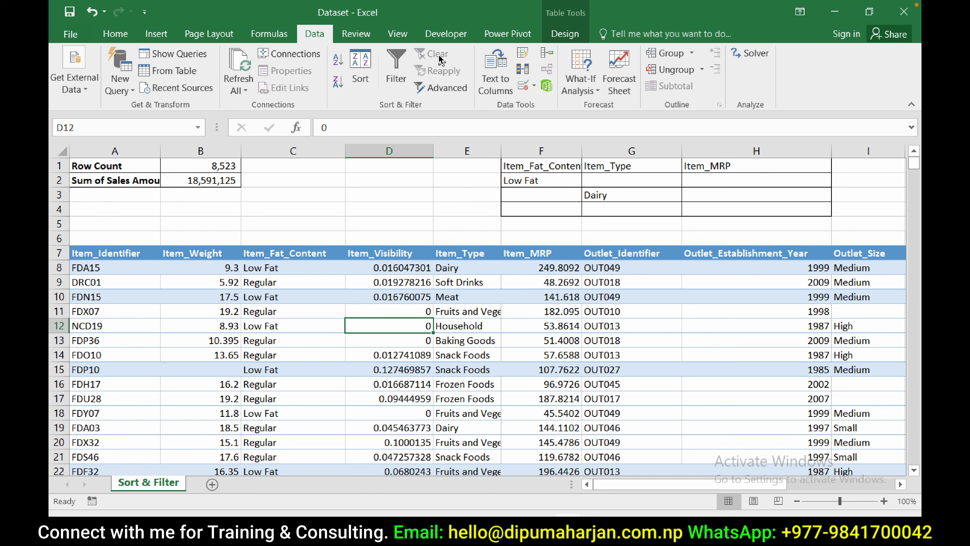
left_click(449, 91)
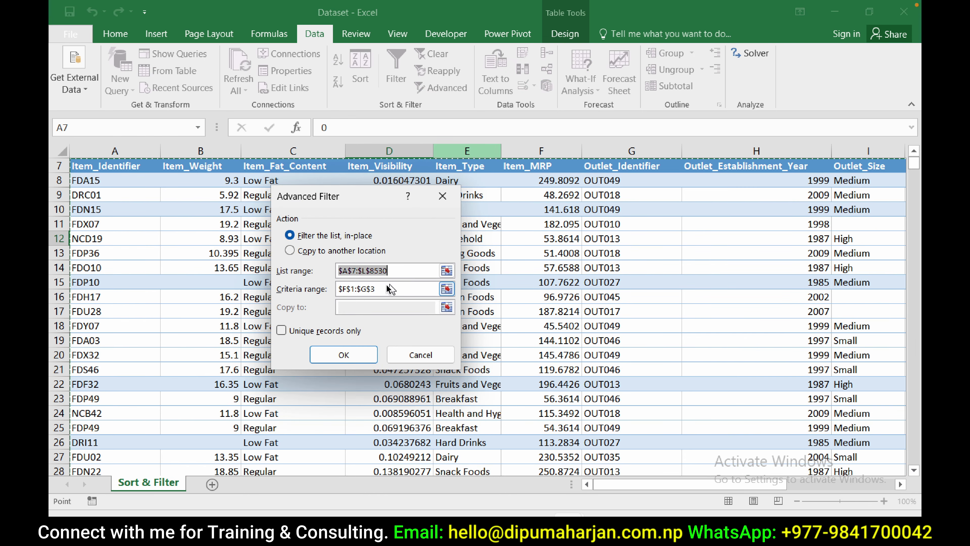
left_click(384, 289)
scroll(385, 290, "up", 2)
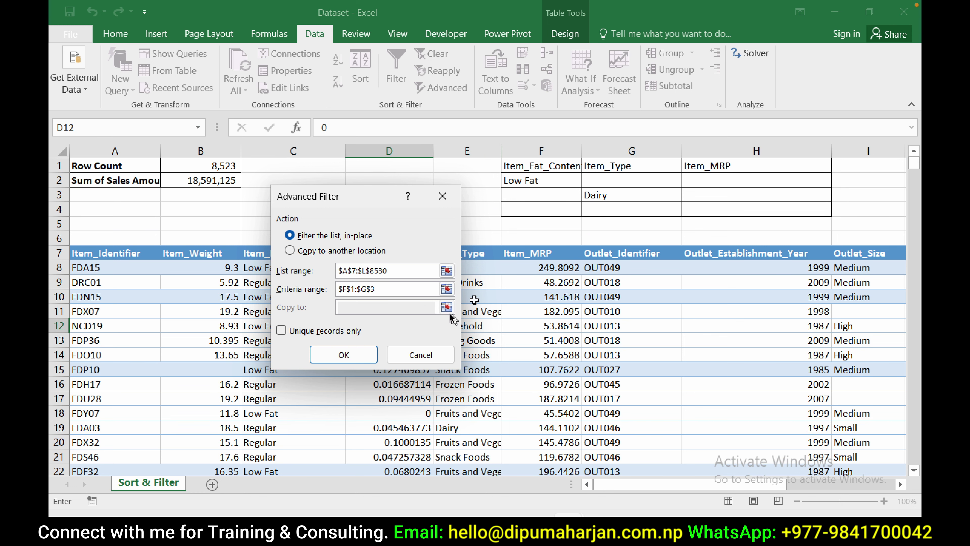
left_click(346, 354)
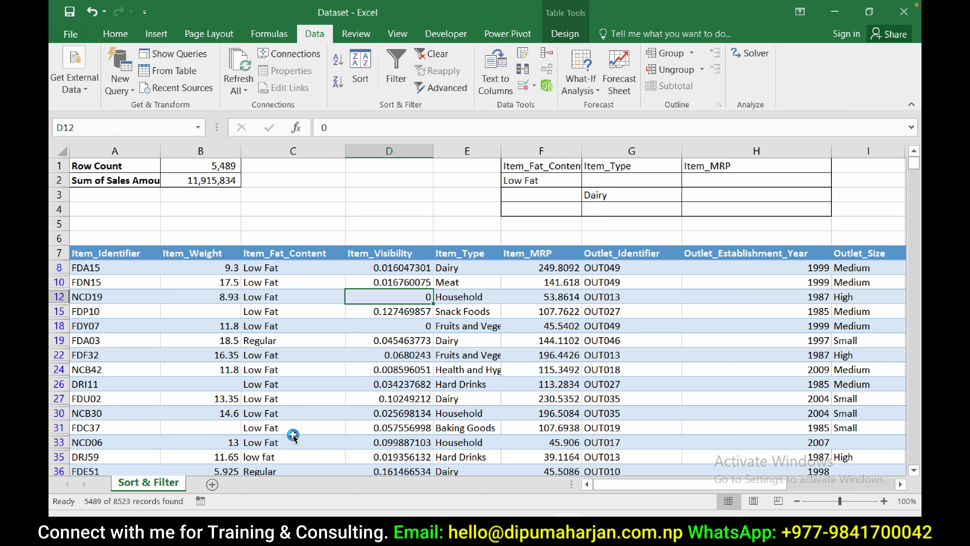
- Check the results, confirming Regular fat rows appear only because they are Dairy
left_click(280, 341)
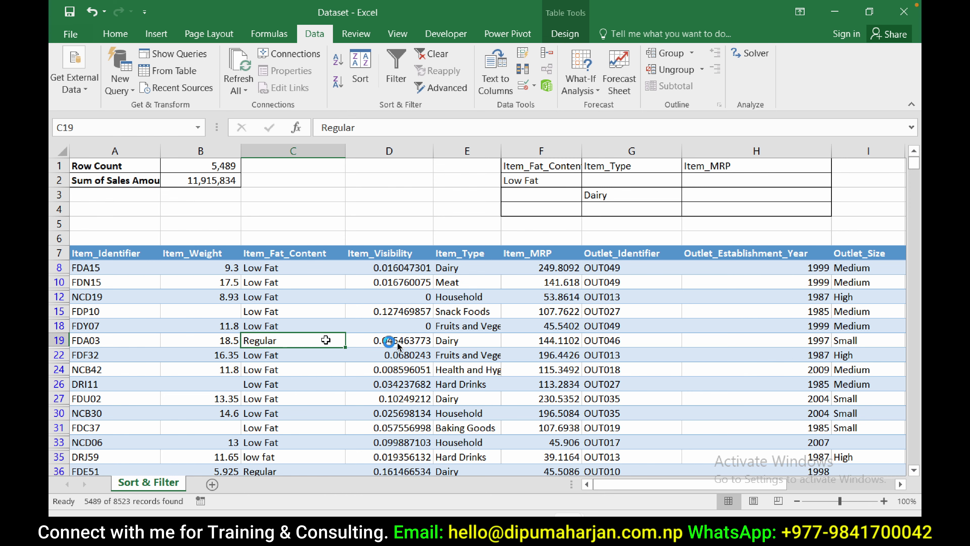
left_click(448, 340)
scroll(304, 413, "down", 1)
scroll(304, 410, "down", 2)
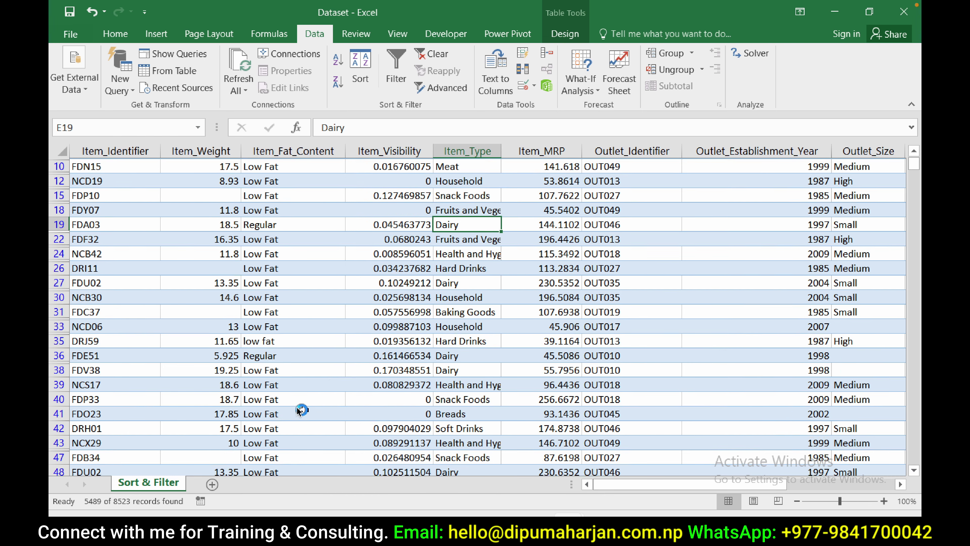
scroll(320, 284, "up", 3)
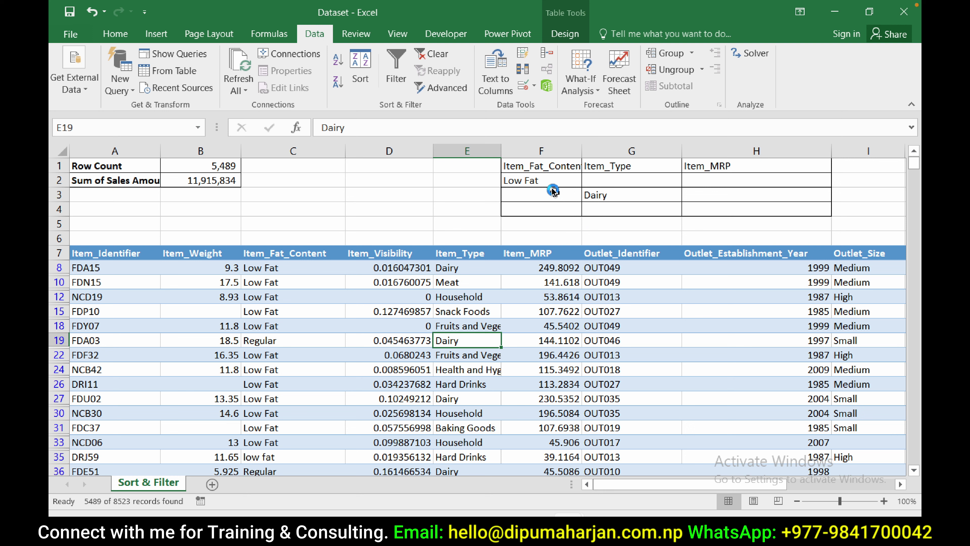
left_click_drag(546, 179, 692, 180)
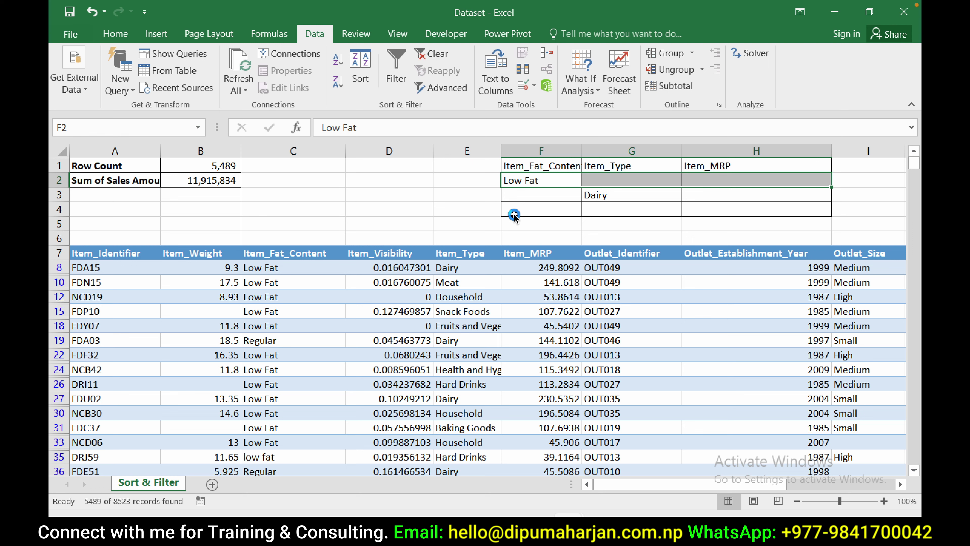
left_click_drag(547, 179, 734, 182)
left_click_drag(559, 197, 720, 195)
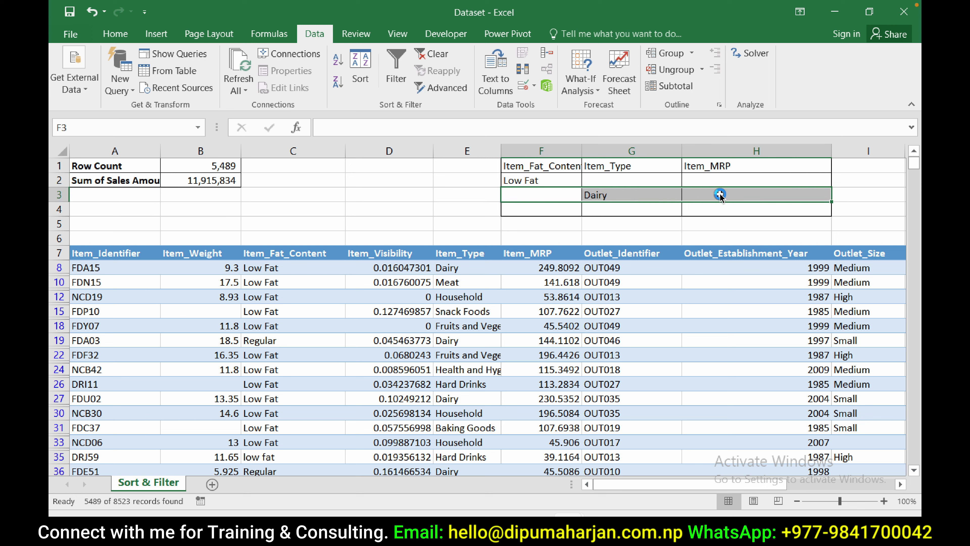
mouse_move(570, 210)
left_mouse_down()
mouse_move(769, 216)
mouse_move(777, 228)
left_mouse_up()
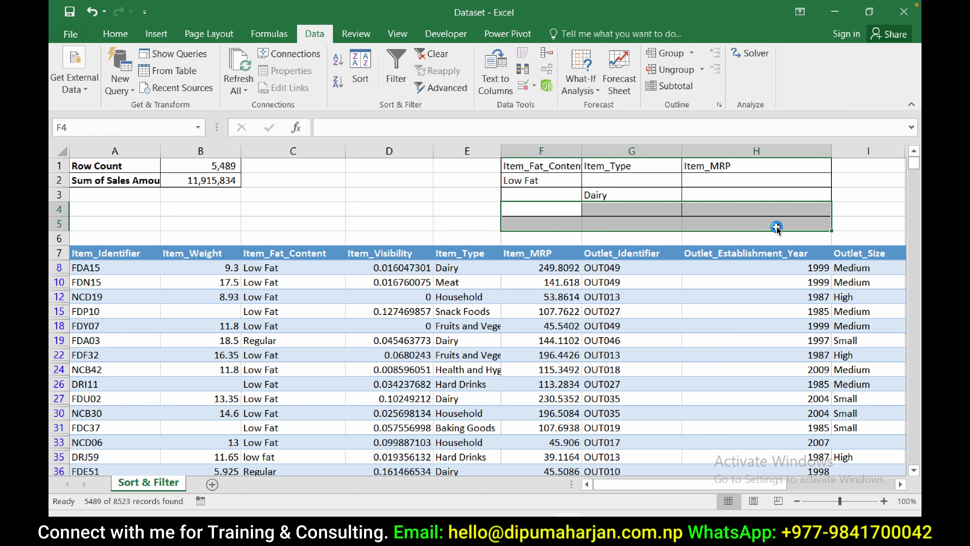
left_click(543, 182)
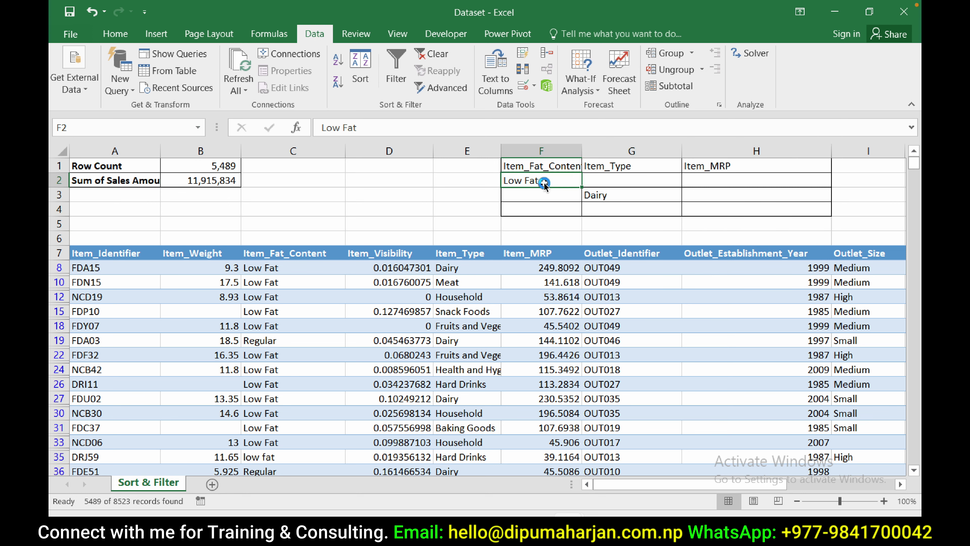
- Enter Meat in G2 beside Low Fat and >100 in H3 beside Dairy
left_click(607, 185)
type("Me")
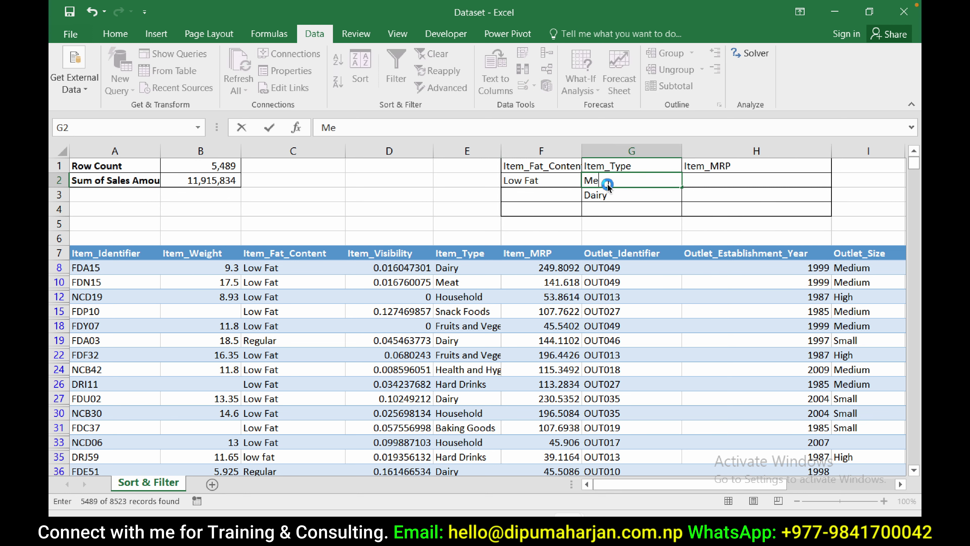
type("at")
key("Return")
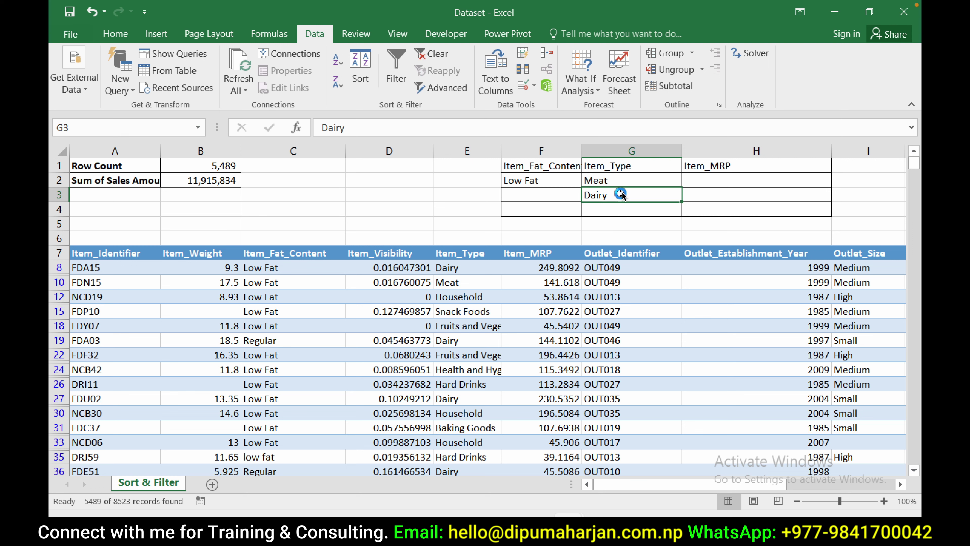
left_click(703, 194)
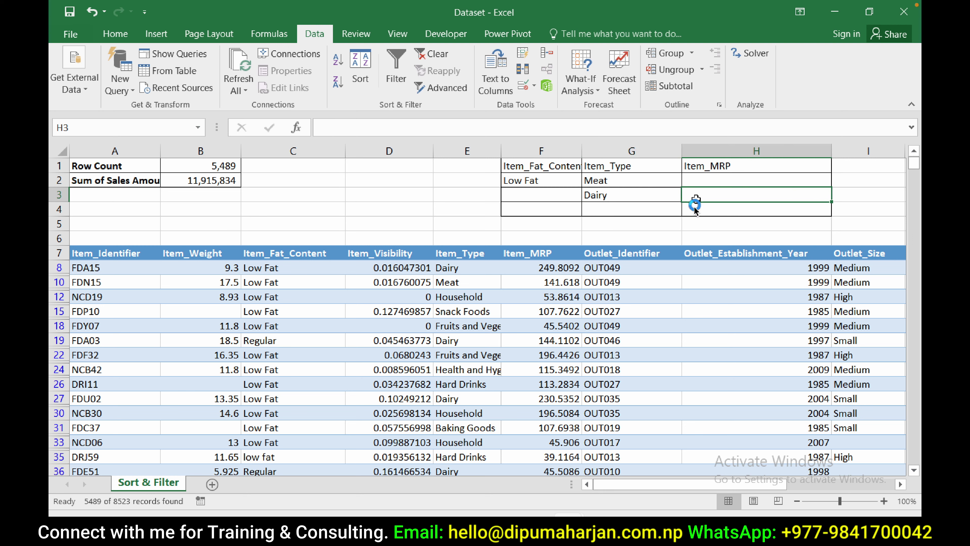
type(">")
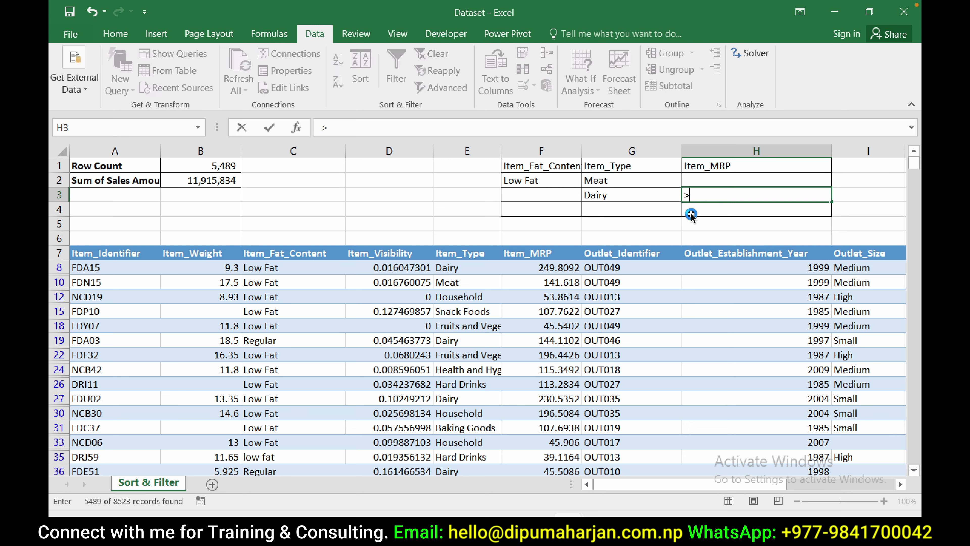
type("100")
key("Return")
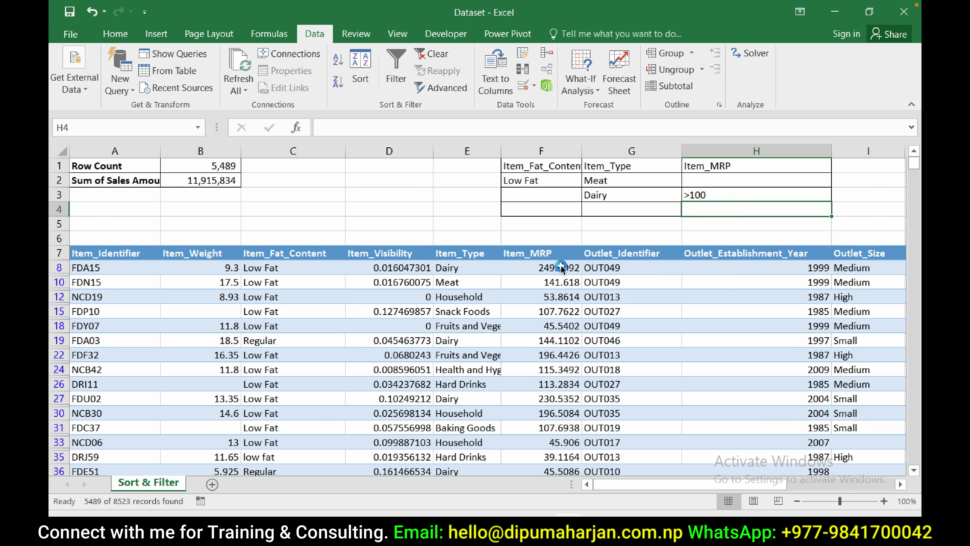
left_click(380, 354)
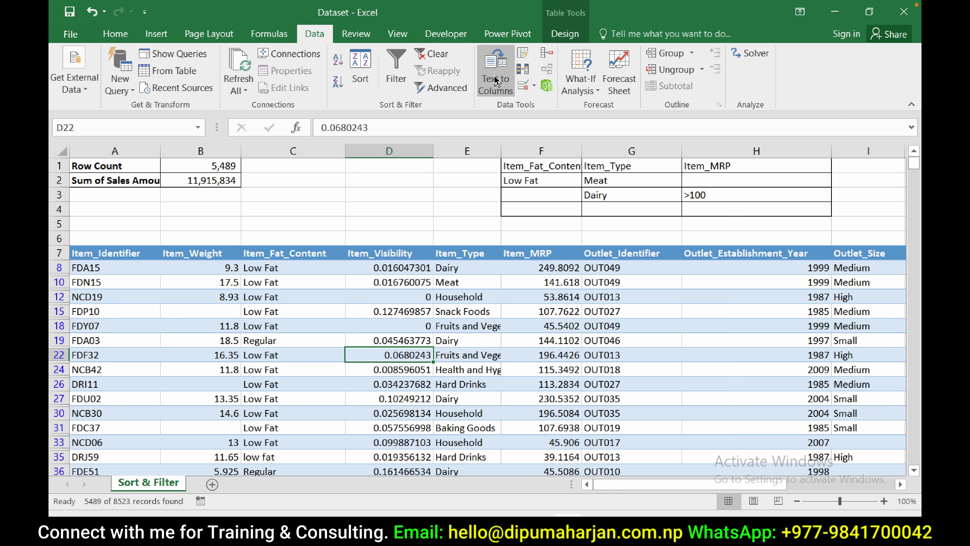
- Clear the filter and rerun Advanced Filter with criteria F1:H3, leaving 616 of 8,523 records
left_click(434, 56)
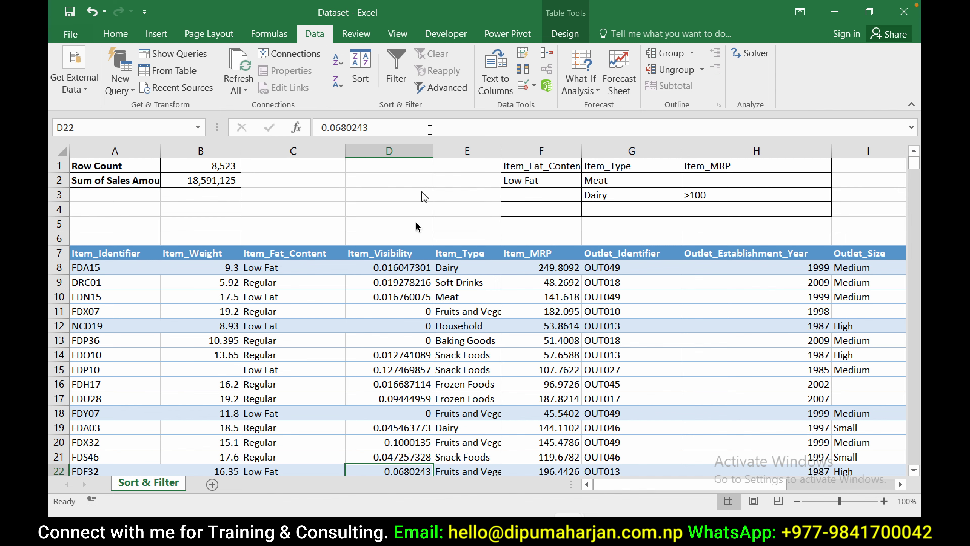
left_click(403, 325)
left_click(451, 87)
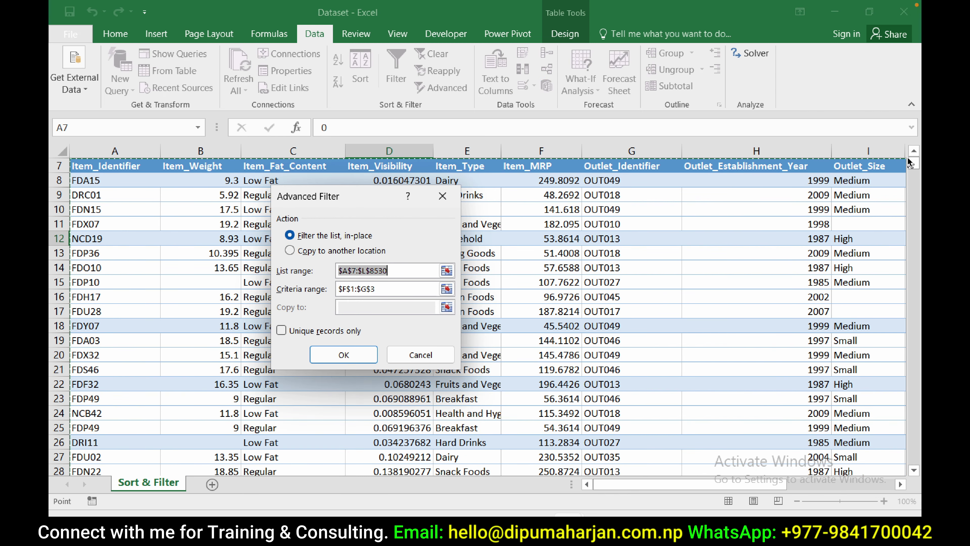
left_click_drag(914, 164, 915, 149)
left_click_drag(541, 166, 726, 195)
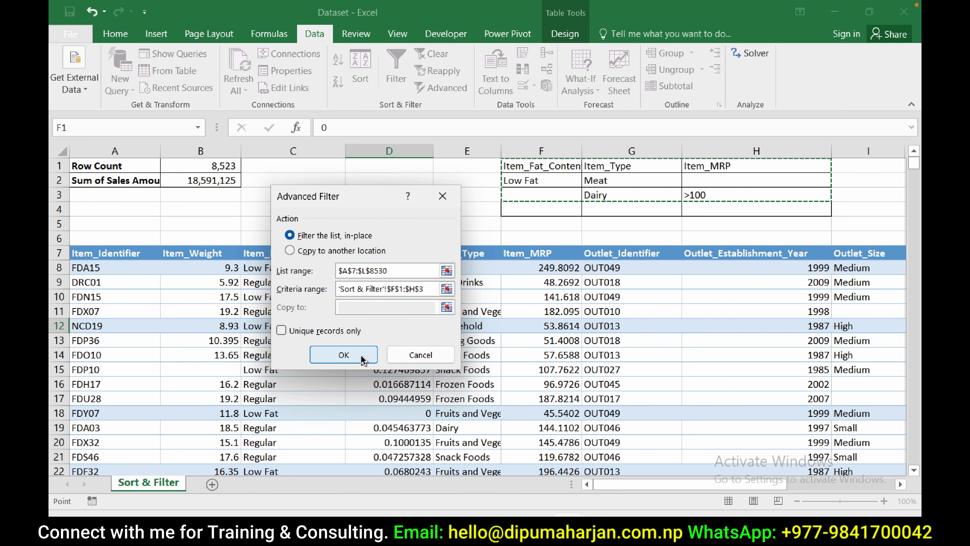
left_click(343, 354)
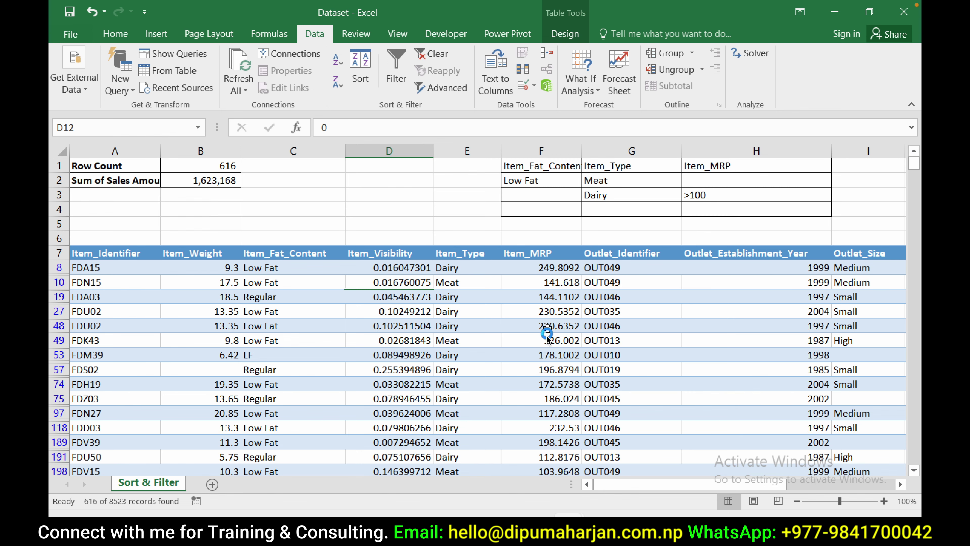
scroll(337, 382, "down", 3)
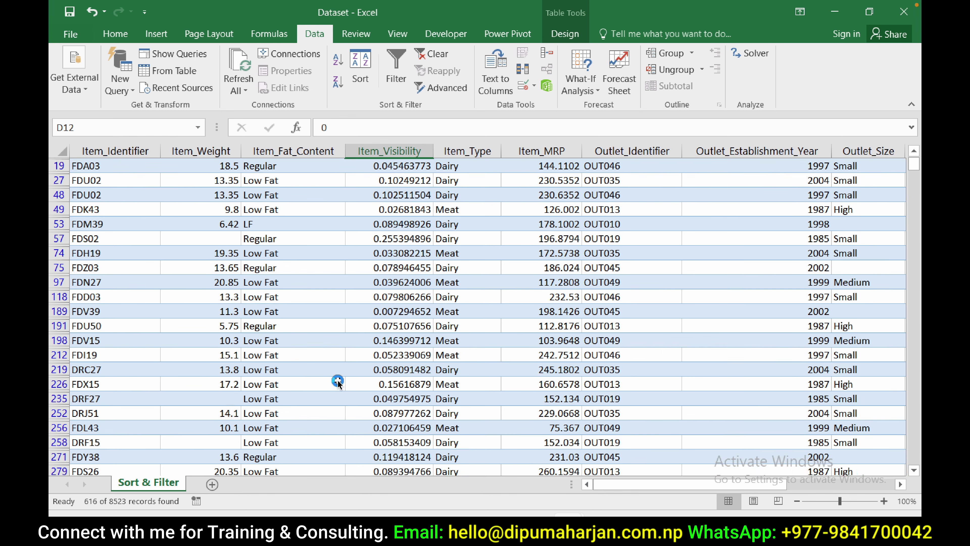
scroll(337, 382, "down", 4)
scroll(338, 382, "up", 4)
scroll(338, 382, "up", 3)
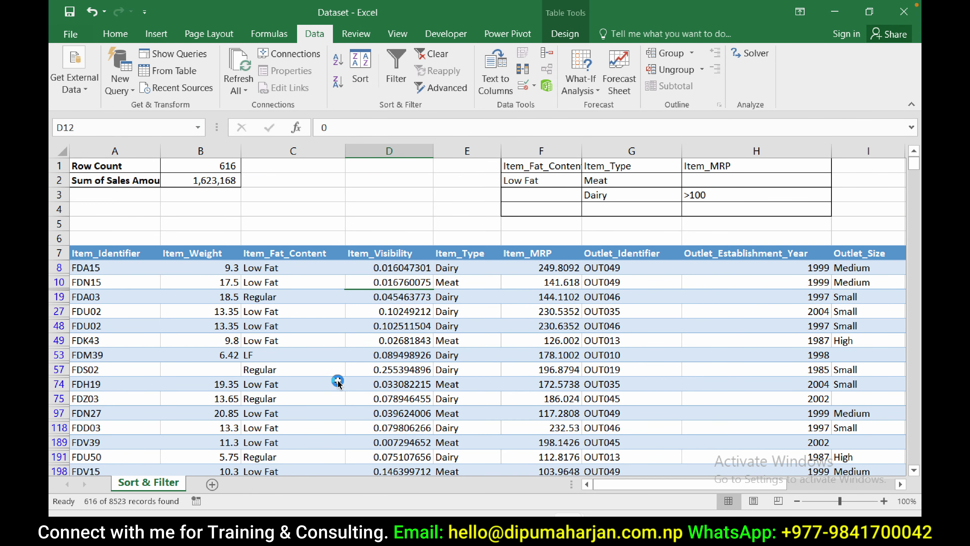